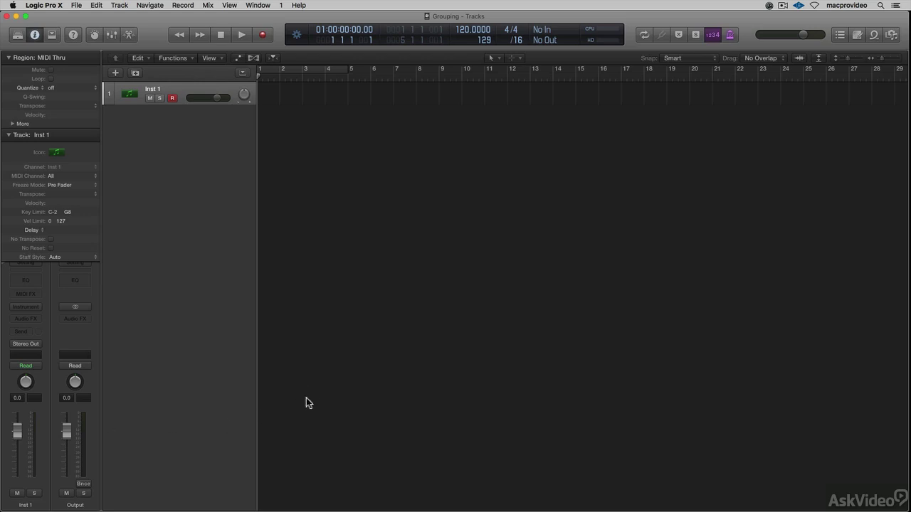
# - Load the Unmixed+ kit from Drum Kit > Producer Kits in the Library
pyautogui.press('y')
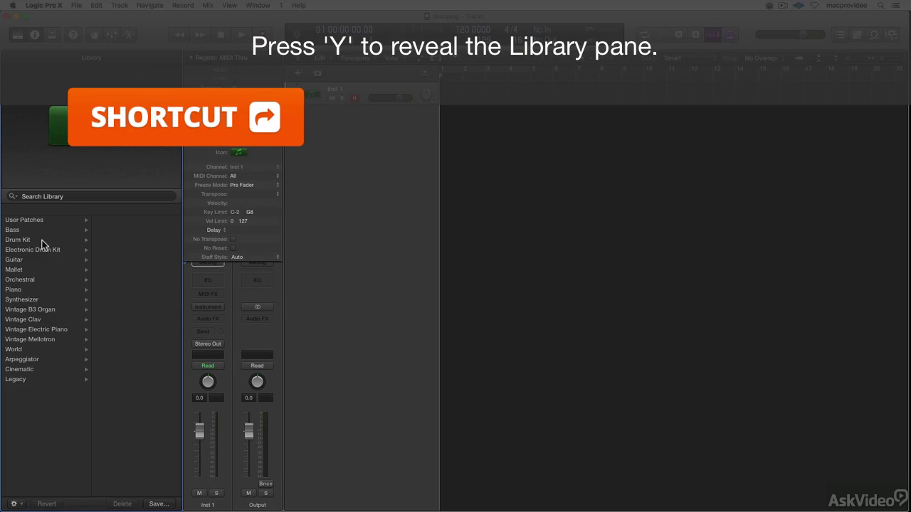
pyautogui.click(41, 241)
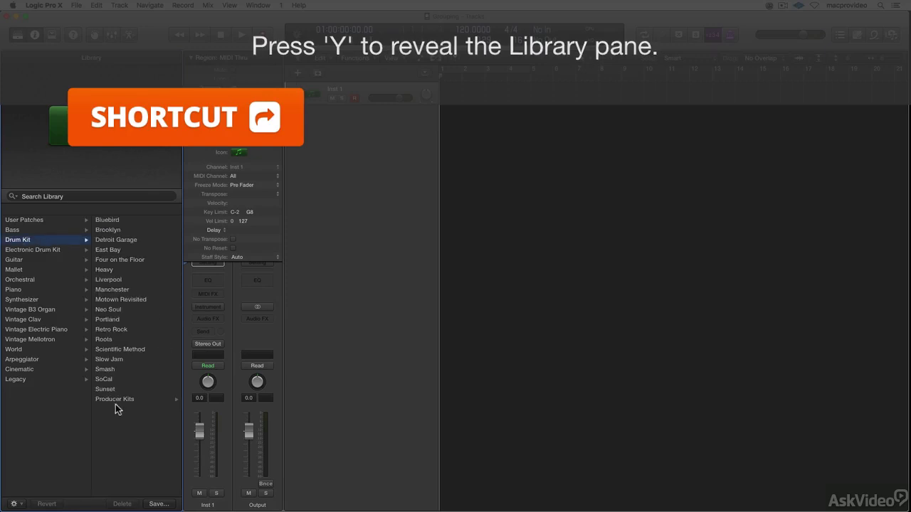
pyautogui.click(117, 400)
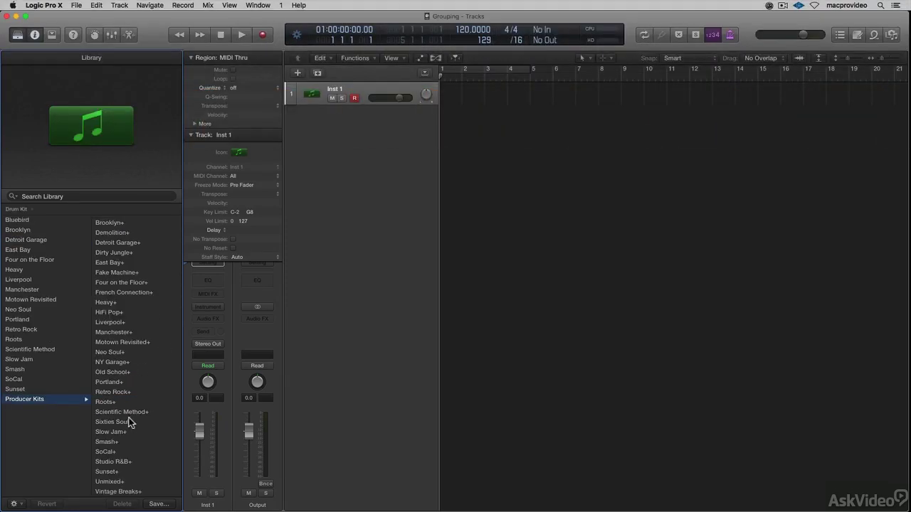
pyautogui.scroll(1, 128, 426)
pyautogui.click(107, 482)
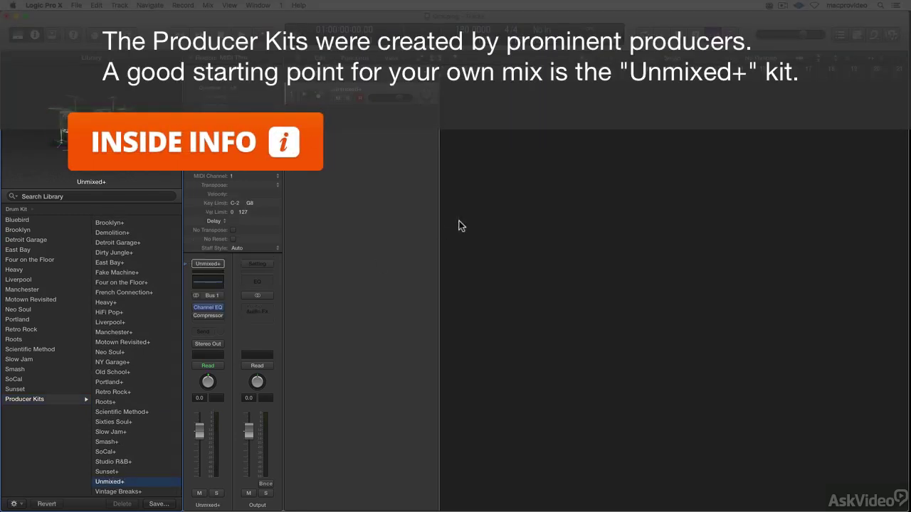
# - Hide the Library, show the Mixer and expand the Unmixed+ stack's drum channels
pyautogui.press('y')
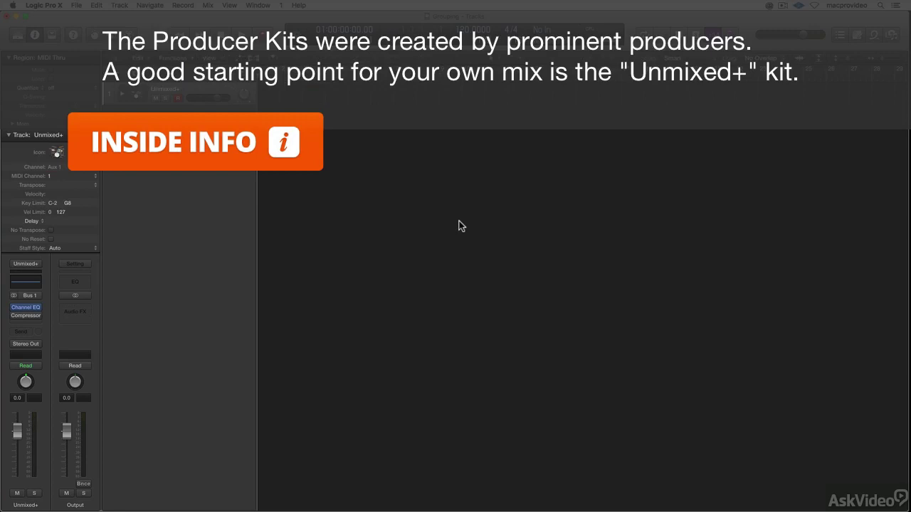
pyautogui.press('x')
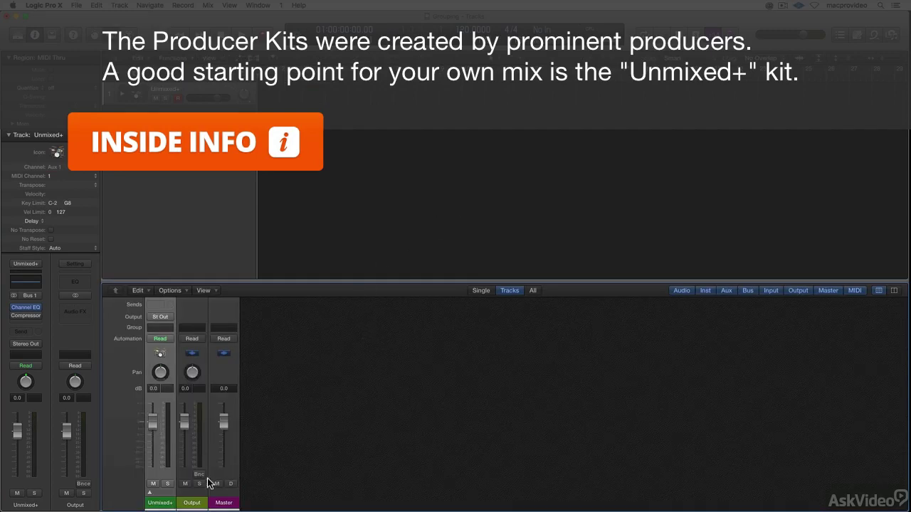
pyautogui.click(150, 494)
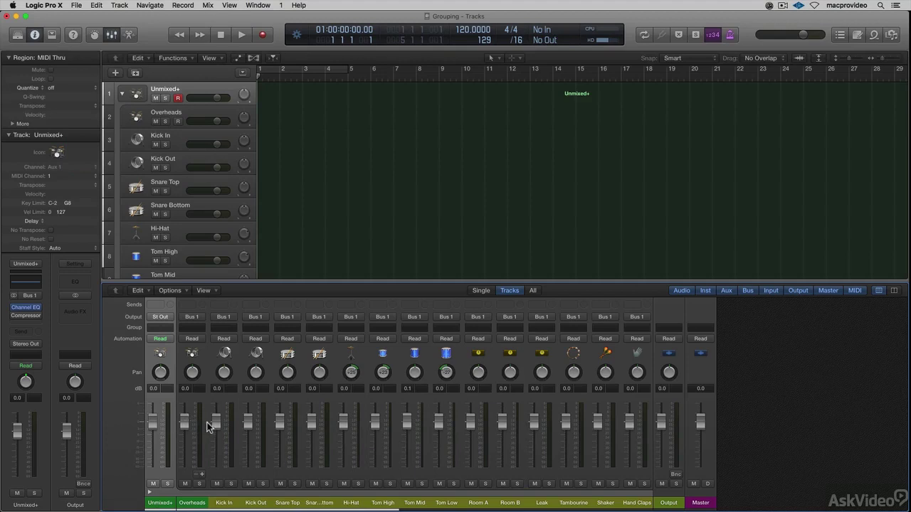
# - Lower the kick, snare and tom faders, set Hi-Hat to -∞, then select Unmixed+
pyautogui.moveTo(216, 422); pyautogui.dragTo(345, 473)
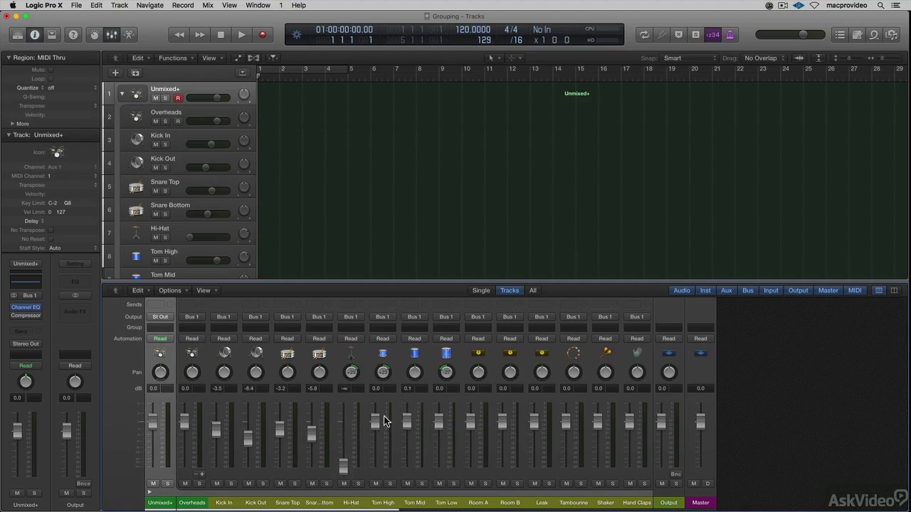
pyautogui.click(383, 439)
pyautogui.moveTo(376, 422); pyautogui.dragTo(439, 435)
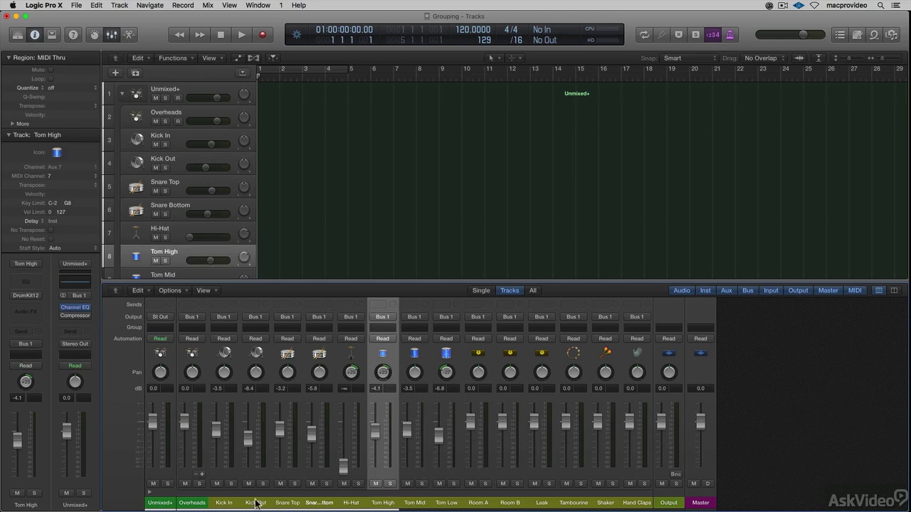
pyautogui.click(161, 503)
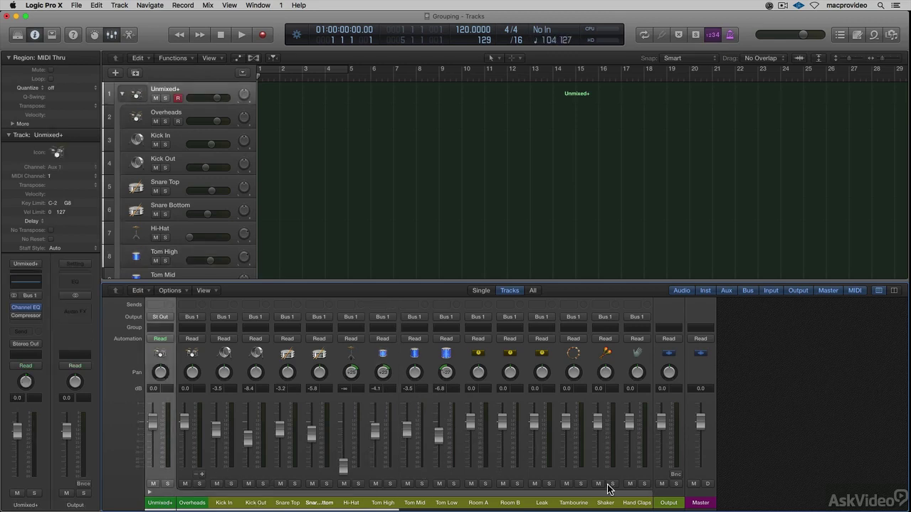
# - Assign the Unmixed+ through Hand Claps channels to new group 1 named 'Drums'
pyautogui.keyDown('shift'); pyautogui.click(630, 503); pyautogui.keyUp('shift')
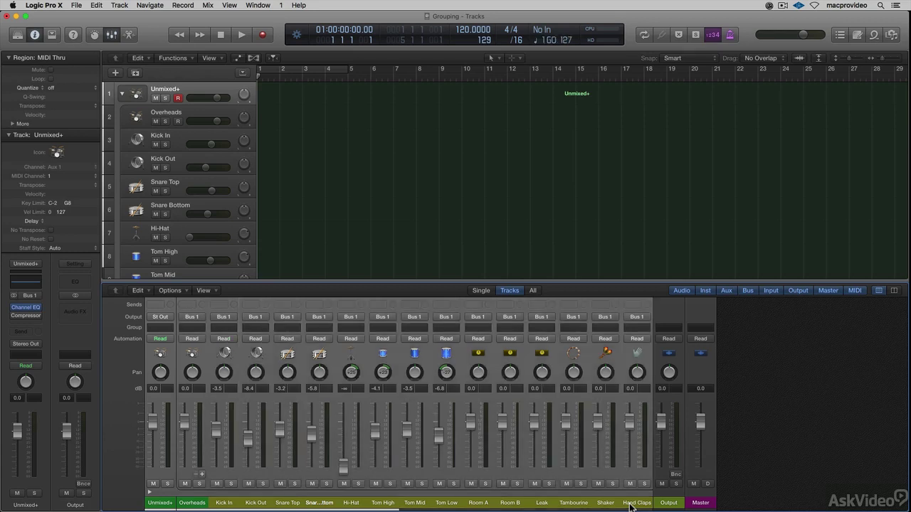
pyautogui.click(321, 328)
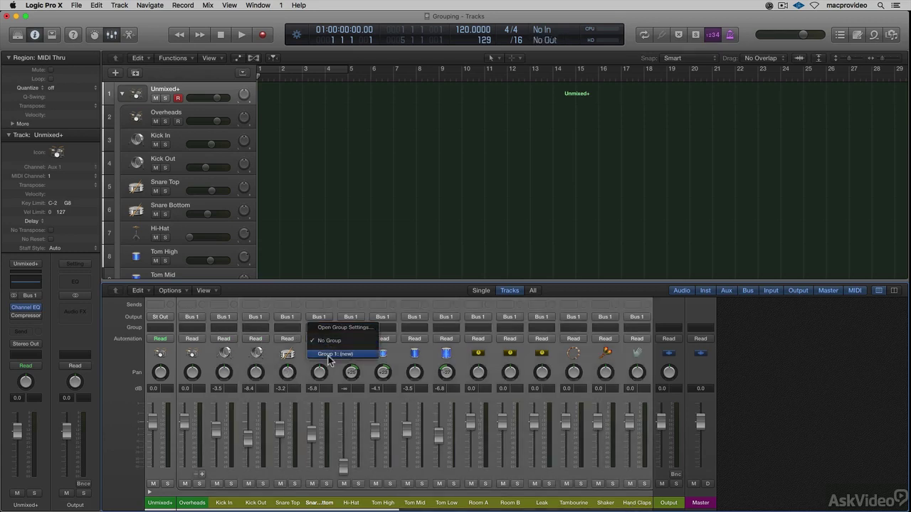
pyautogui.click(329, 356)
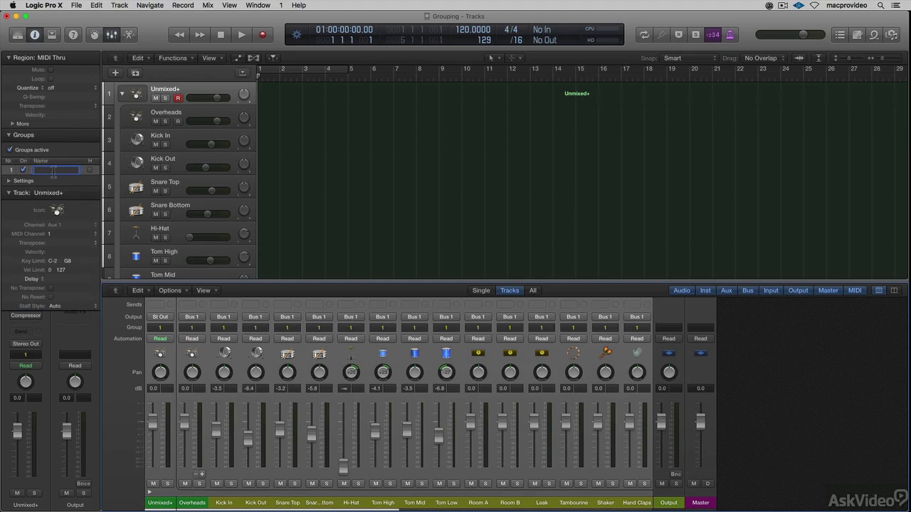
pyautogui.write('Drums')
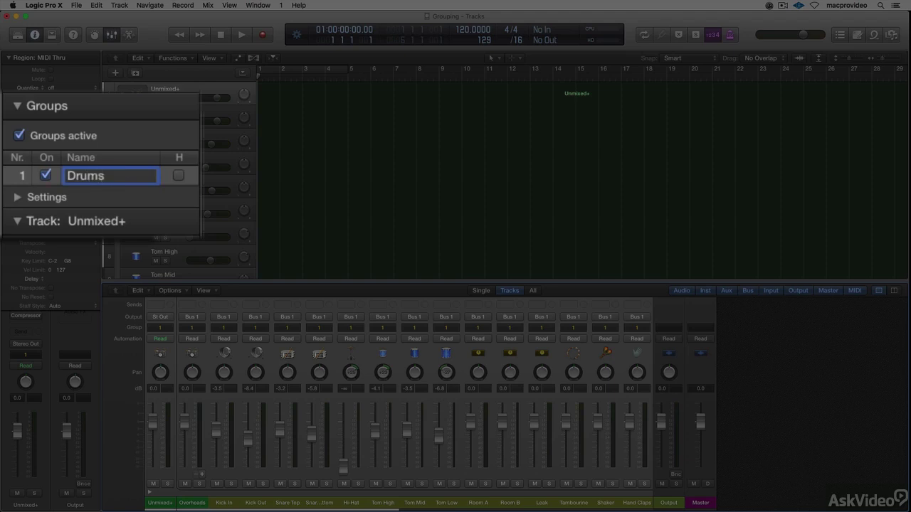
pyautogui.press('Return')
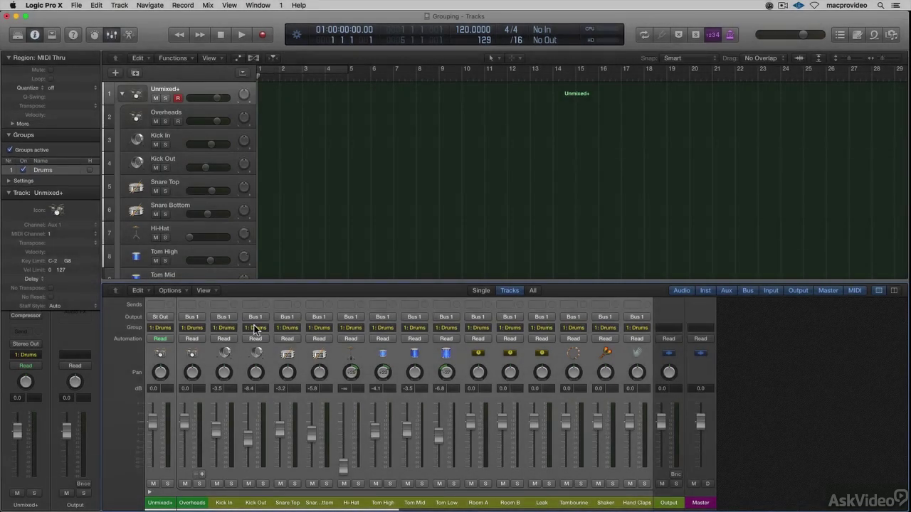
# - In the Drums group settings, enable Editing (Selection) and Color linking, then close Grouping
pyautogui.click(255, 328)
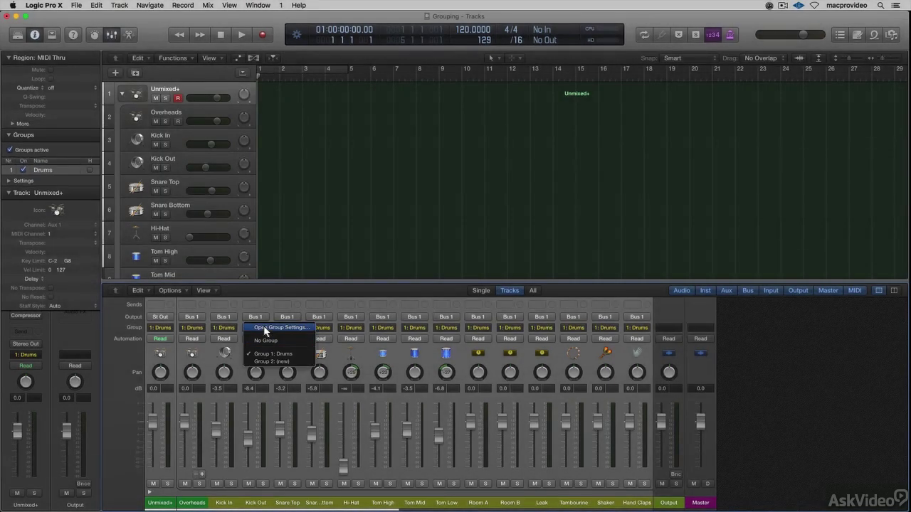
pyautogui.click(261, 328)
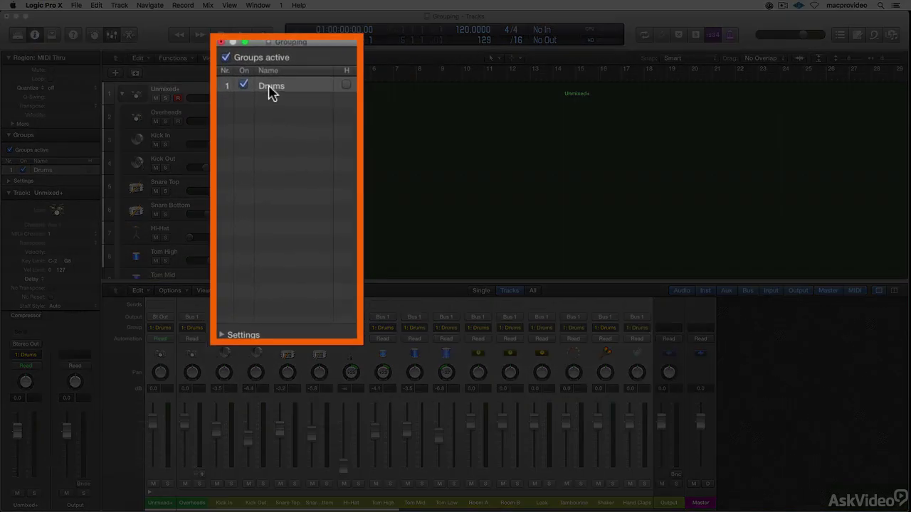
pyautogui.click(220, 333)
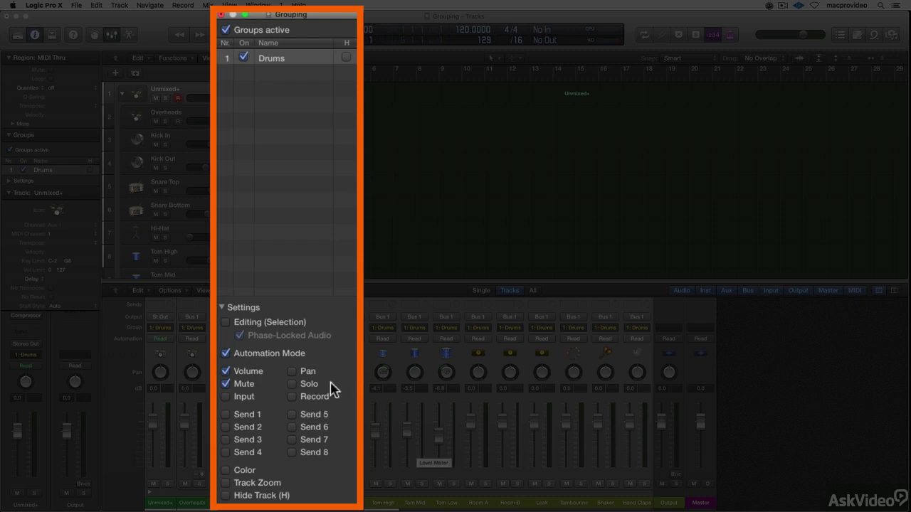
pyautogui.click(226, 324)
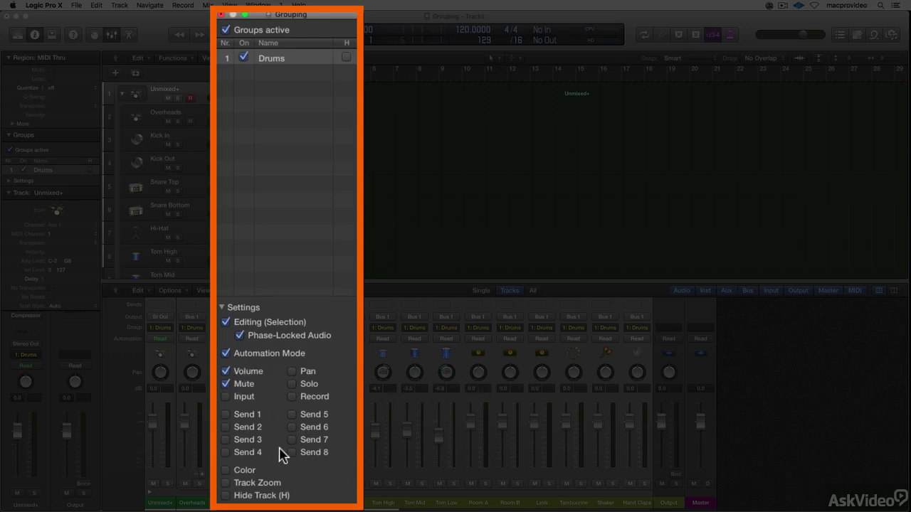
pyautogui.click(227, 470)
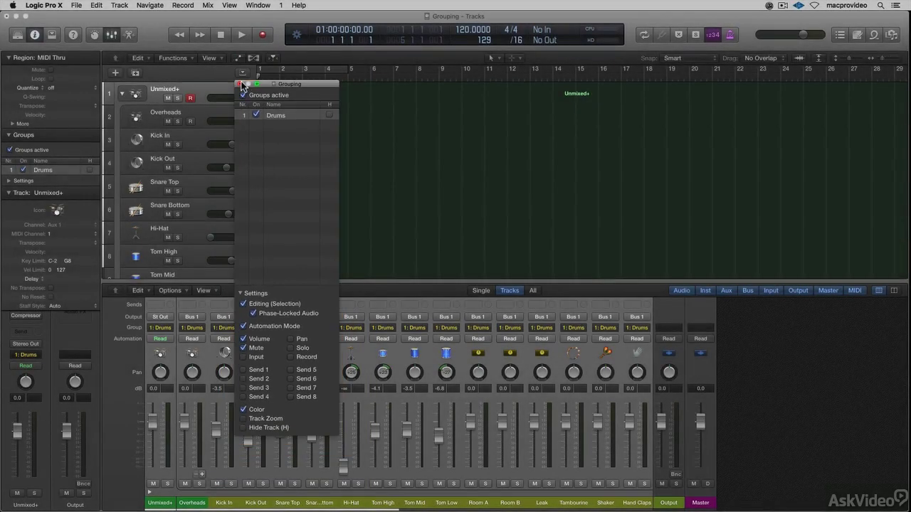
pyautogui.click(241, 85)
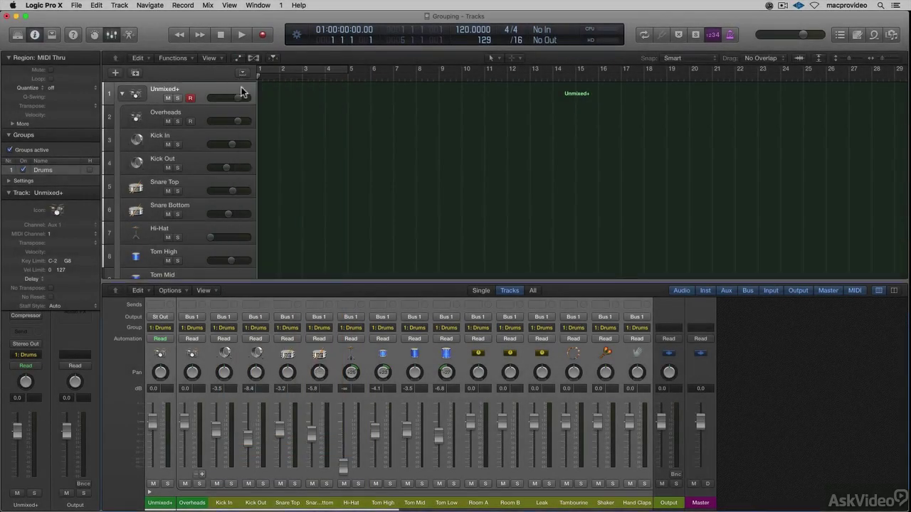
# - Colour the grouped drum tracks red and lower the Drums group faders by about 3 dB
pyautogui.click(158, 504)
pyautogui.hotkey('alt', 'c')
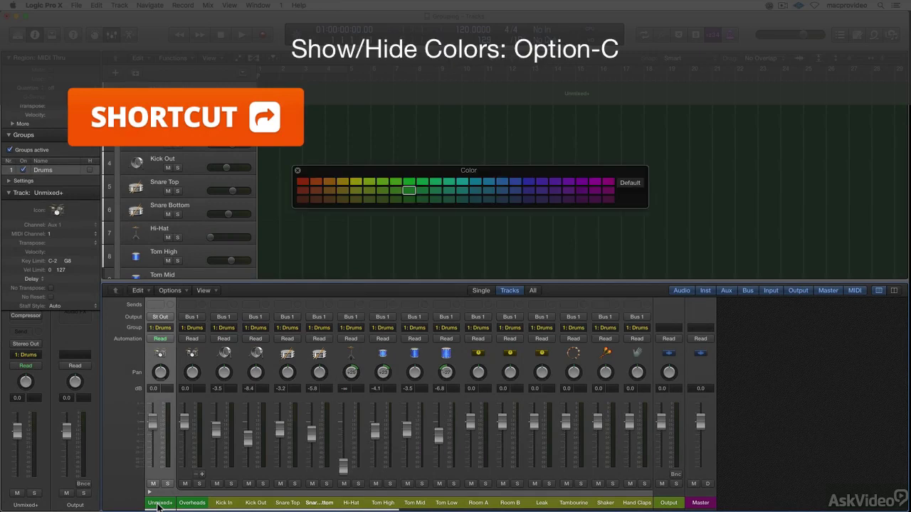
pyautogui.click(303, 182)
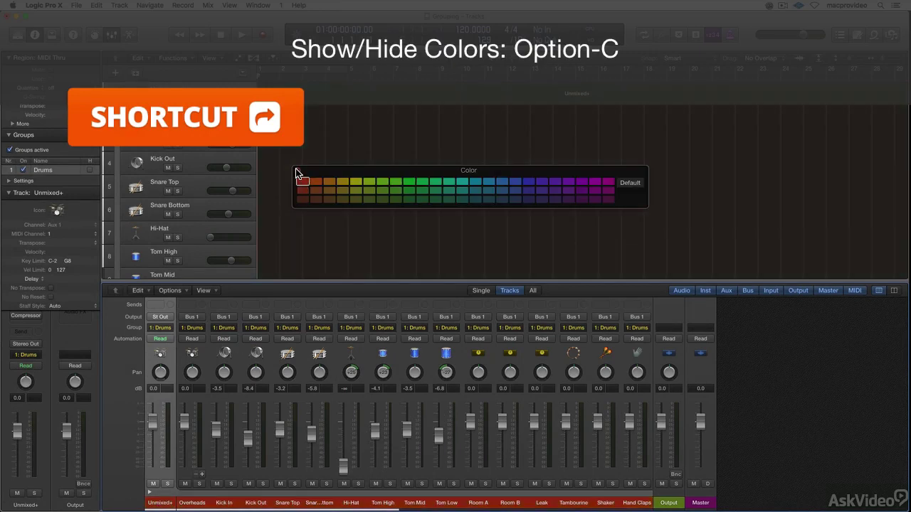
pyautogui.hotkey('alt', 'c')
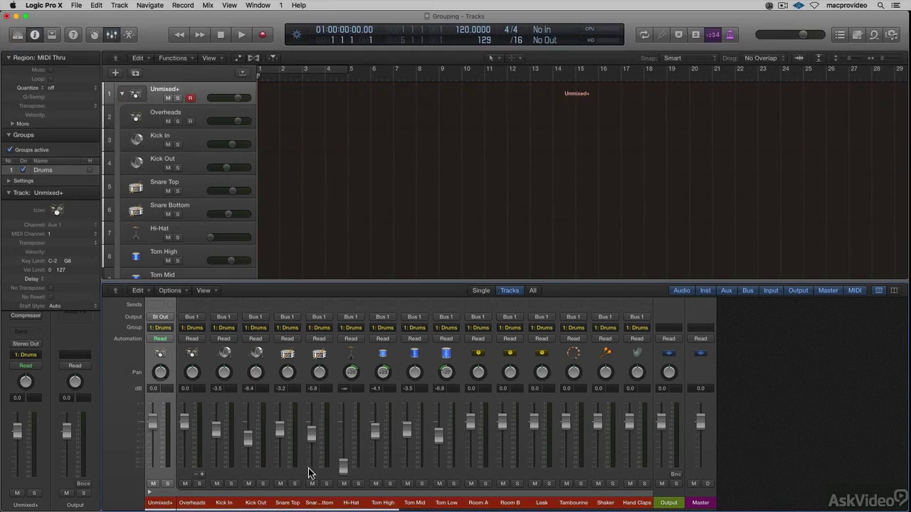
pyautogui.moveTo(311, 432); pyautogui.dragTo(311, 442)
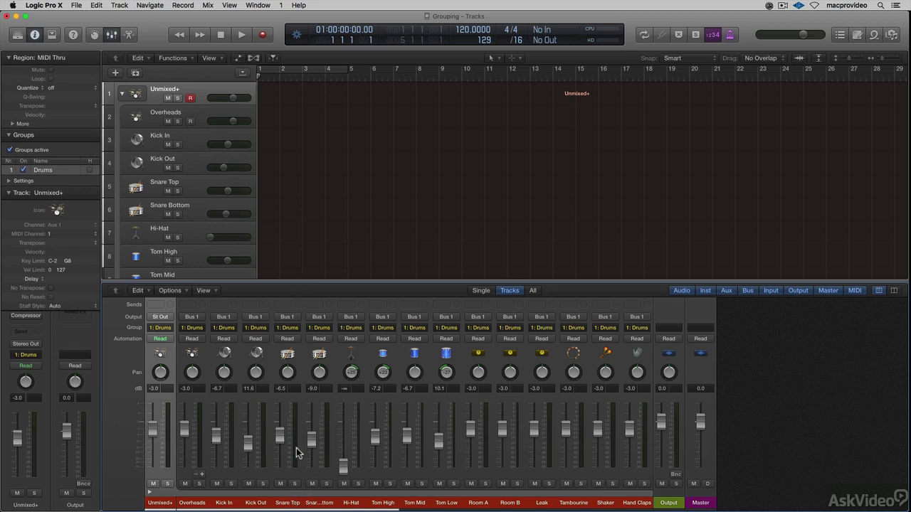
# - Enable the VCA channel strip component on all strips and select the Unmixed+ strip
pyautogui.rightClick(289, 507)
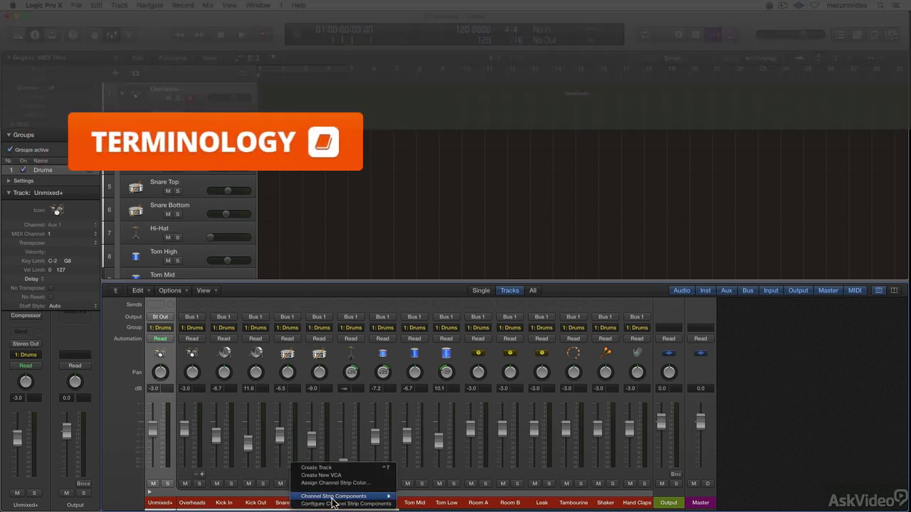
pyautogui.moveTo(356, 496)
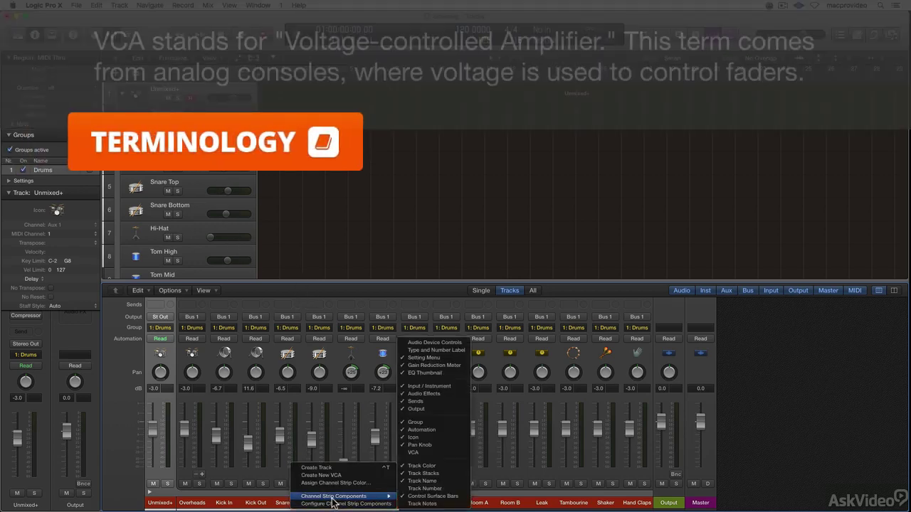
pyautogui.click(413, 454)
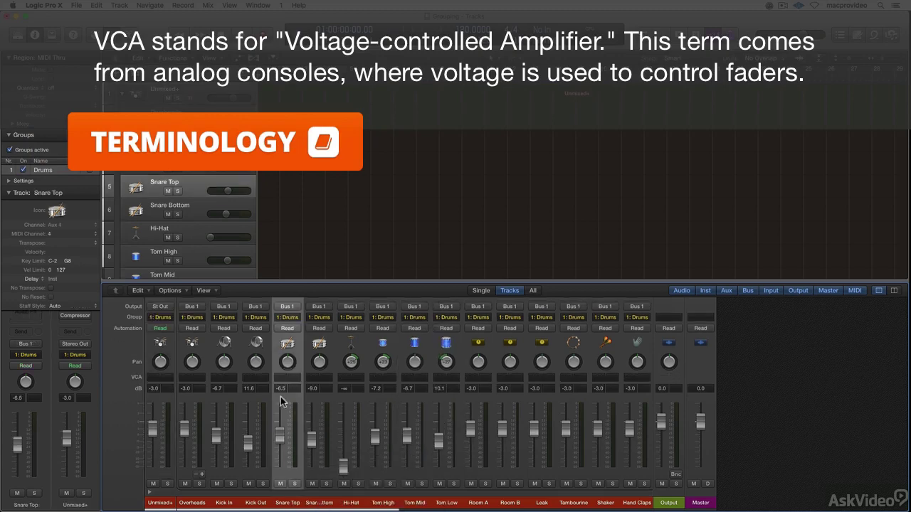
pyautogui.click(160, 504)
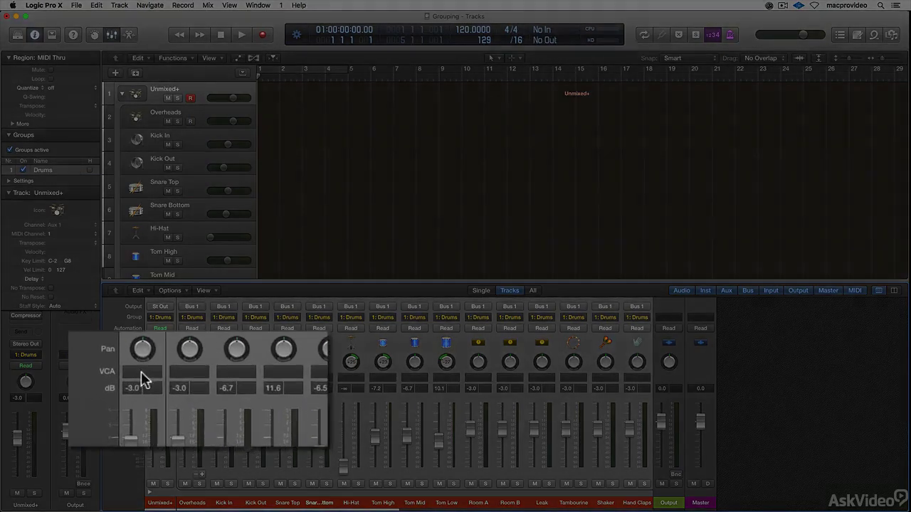
# - Create a new VCA named 'Drums' for the selected drum strips
pyautogui.click(140, 372)
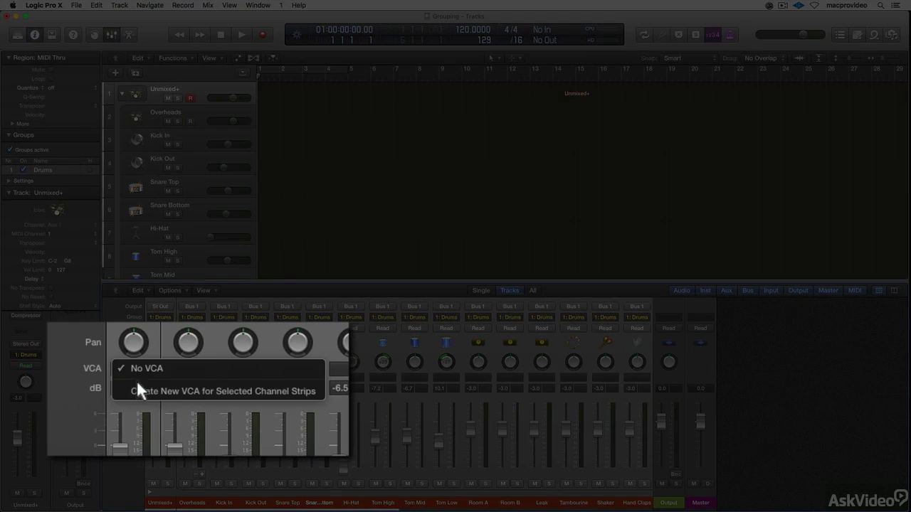
pyautogui.click(140, 392)
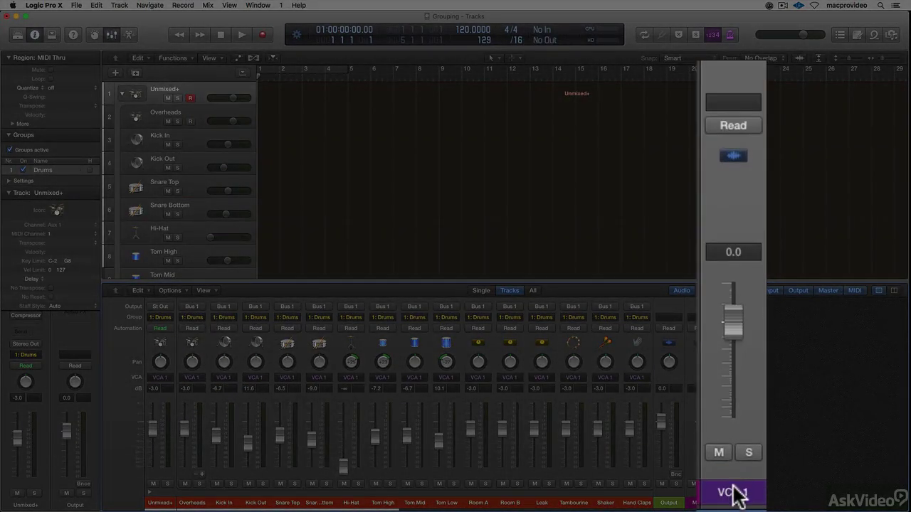
pyautogui.write('Drums')
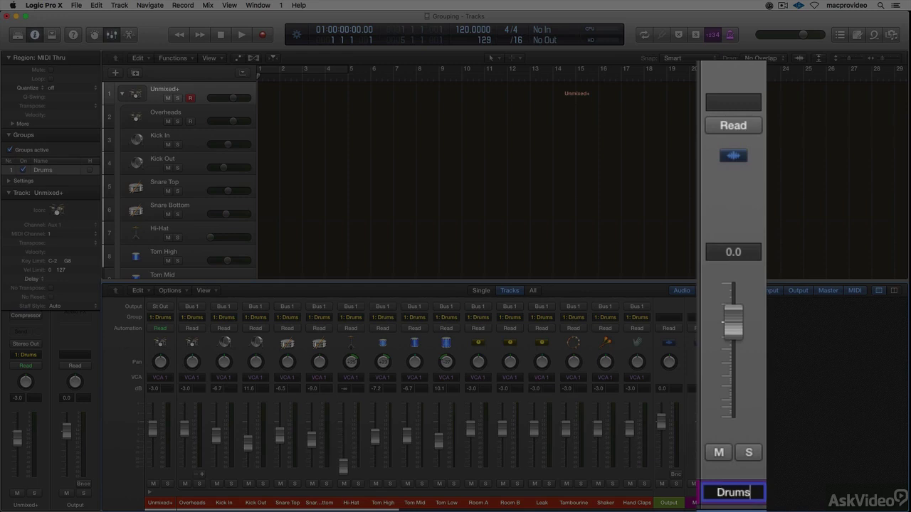
pyautogui.press('Return')
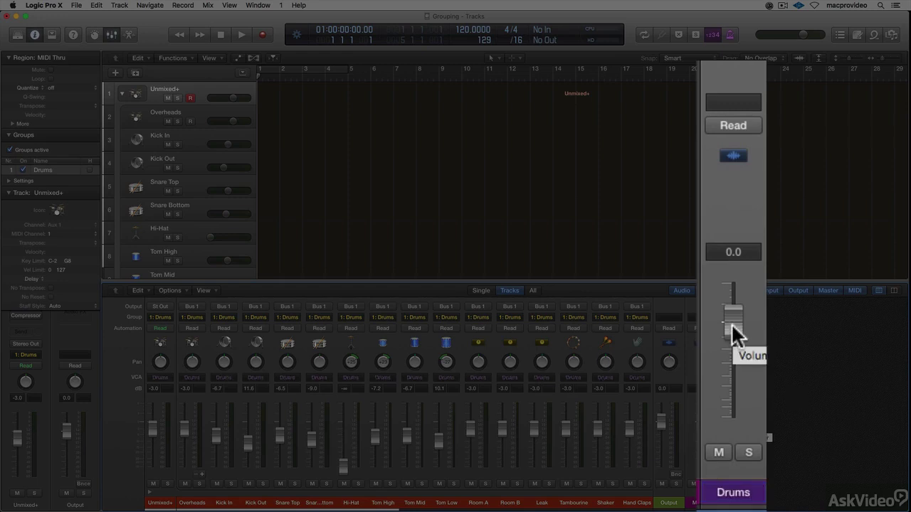
# - Test the Drums VCA fader, resetting it to 0.0 dB, and check Hand Claps' VCA assignment
pyautogui.moveTo(733, 332); pyautogui.dragTo(734, 361)
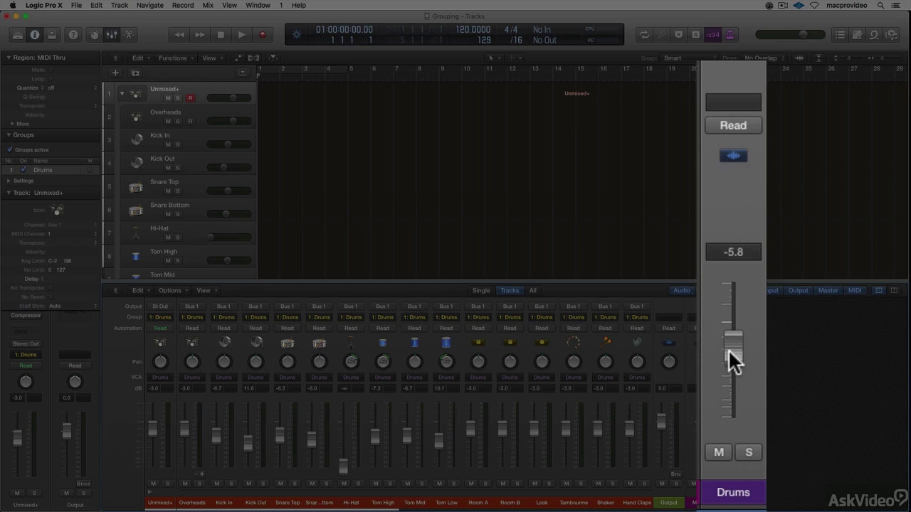
pyautogui.keyDown('alt'); pyautogui.click(728, 349); pyautogui.keyUp('alt')
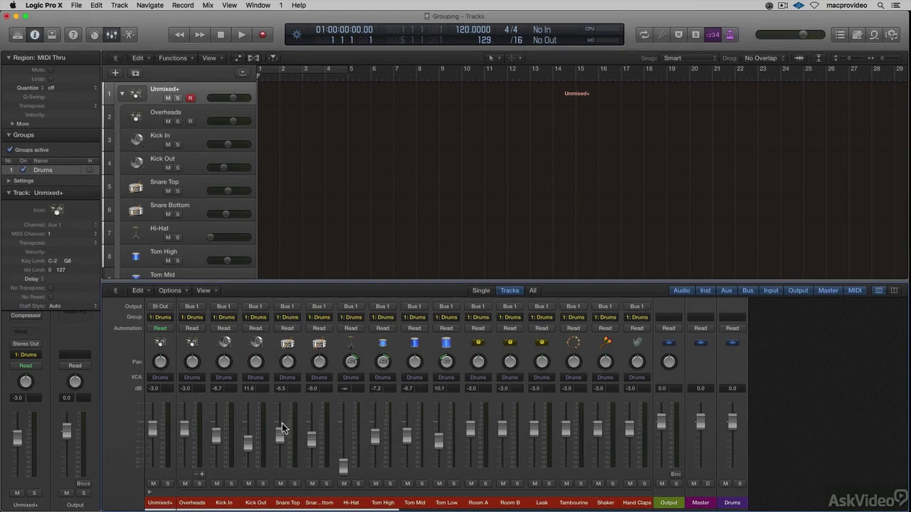
pyautogui.moveTo(282, 427); pyautogui.dragTo(282, 425)
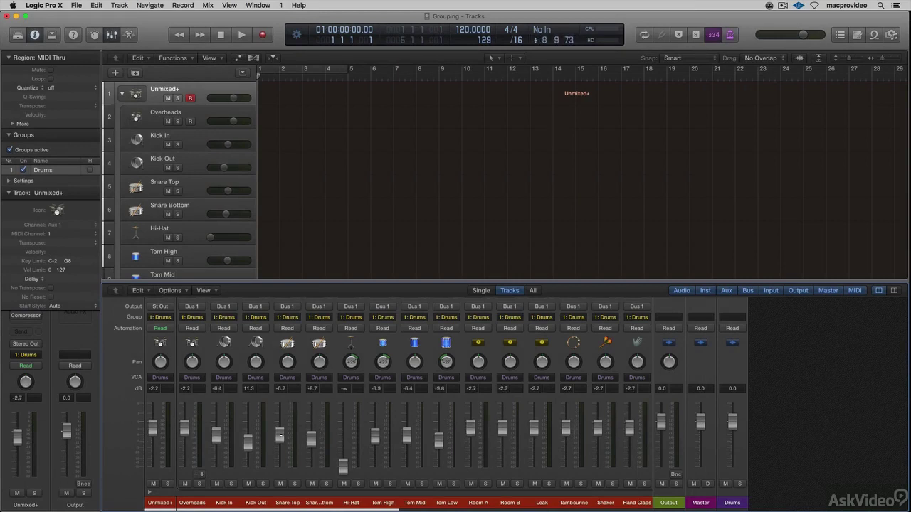
pyautogui.moveTo(732, 424); pyautogui.dragTo(732, 449)
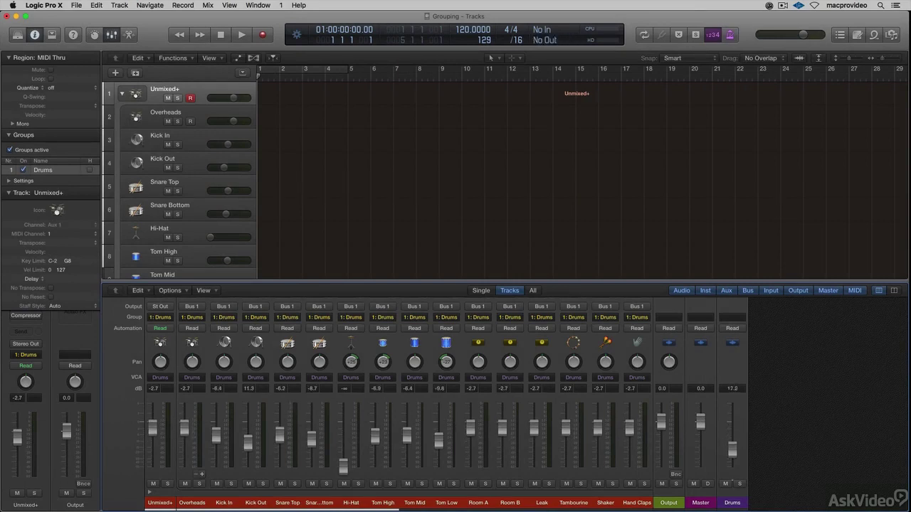
pyautogui.keyDown('alt'); pyautogui.click(732, 447); pyautogui.keyUp('alt')
pyautogui.click(639, 380)
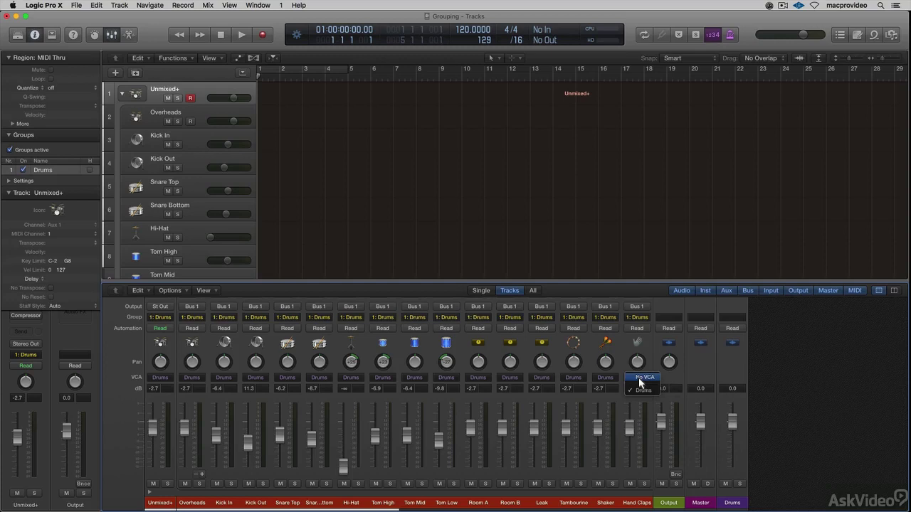
pyautogui.click(642, 390)
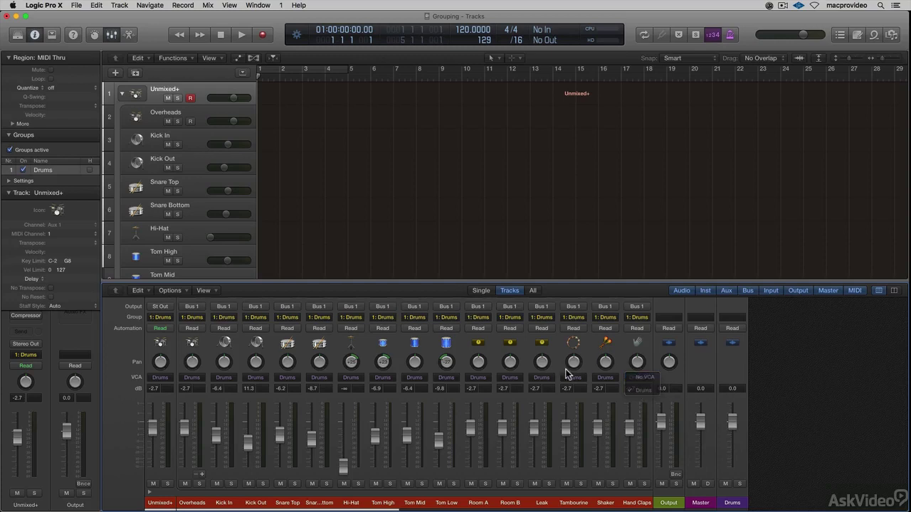
# - Set the grouped drum strips to No VCA and hide the Mixer
pyautogui.click(151, 502)
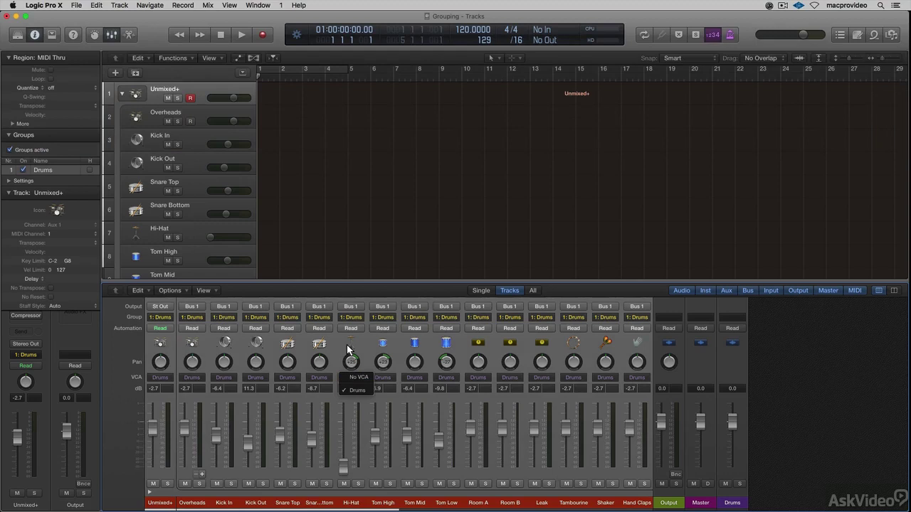
pyautogui.click(358, 377)
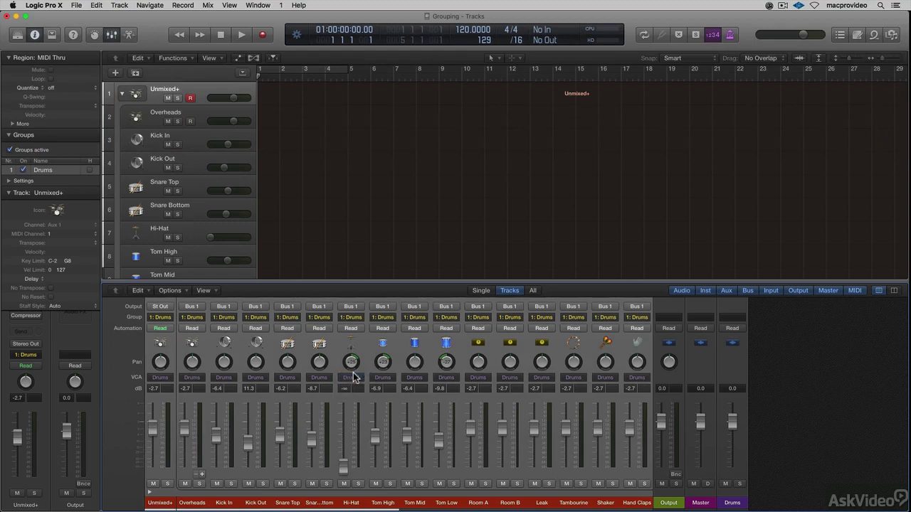
pyautogui.press('x')
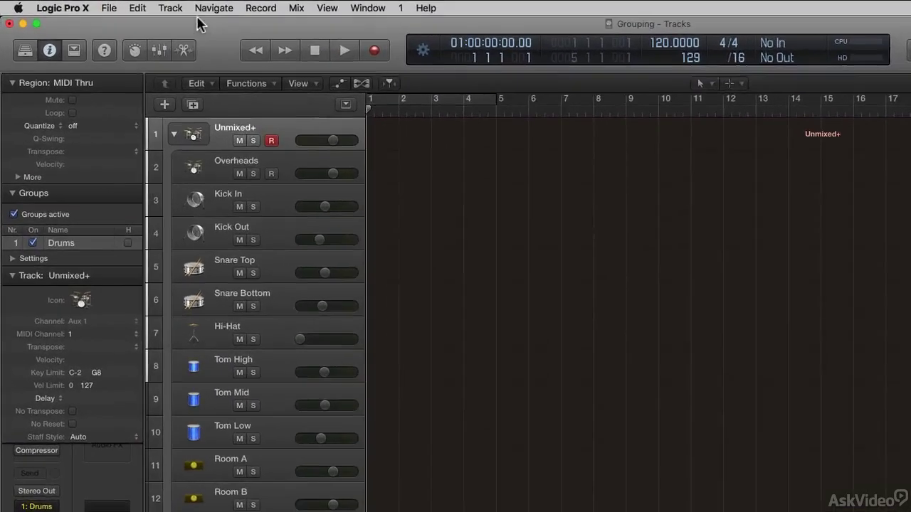
# - Flatten the Unmixed+ track stack, then select the Snare Top and Snare Bottom tracks
pyautogui.click(119, 5)
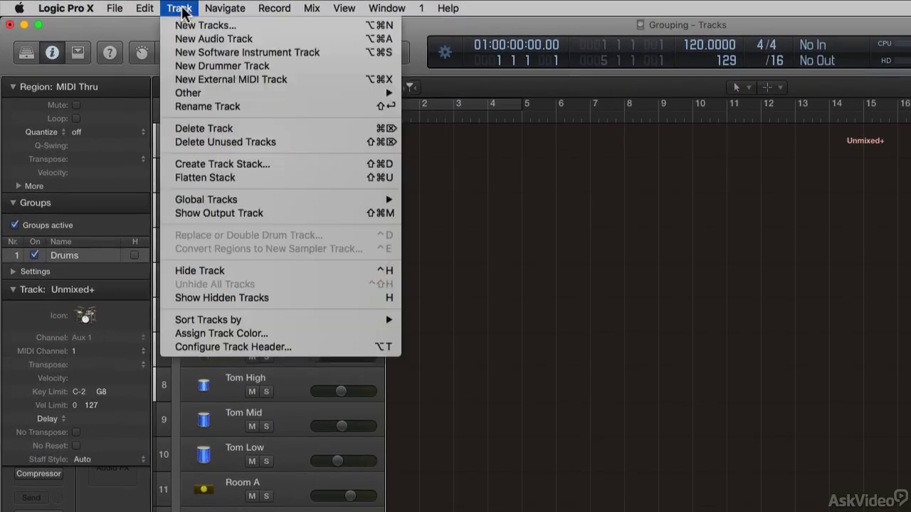
pyautogui.click(238, 179)
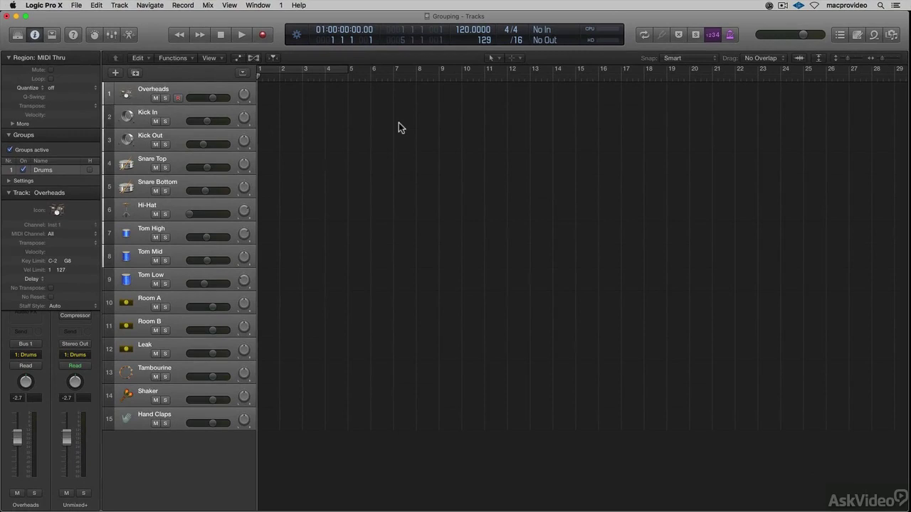
pyautogui.click(179, 91)
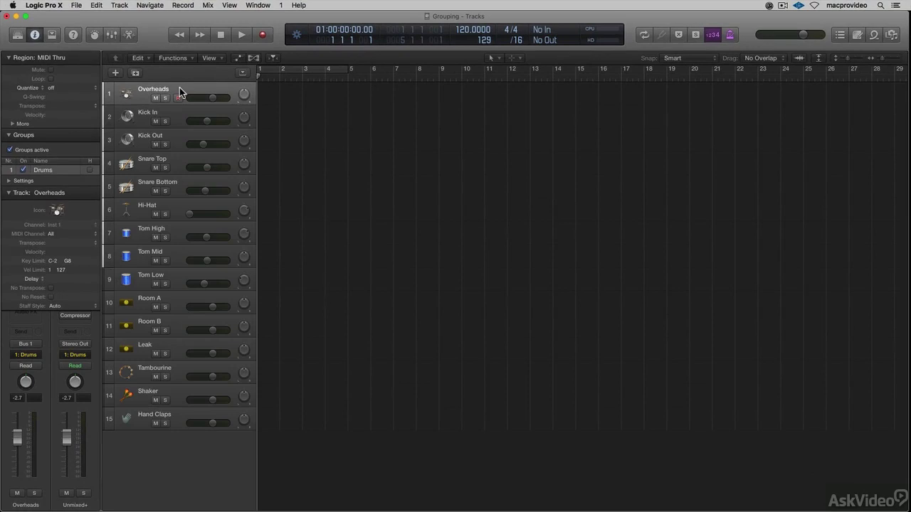
pyautogui.click(178, 155)
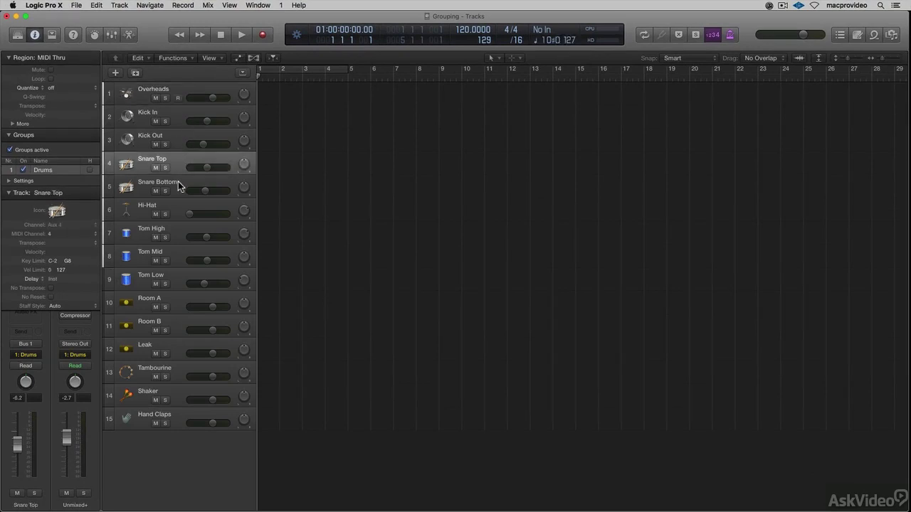
pyautogui.keyDown('shift'); pyautogui.click(178, 183); pyautogui.keyUp('shift')
# - Combine the two snare tracks into a summing stack
pyautogui.click(120, 5)
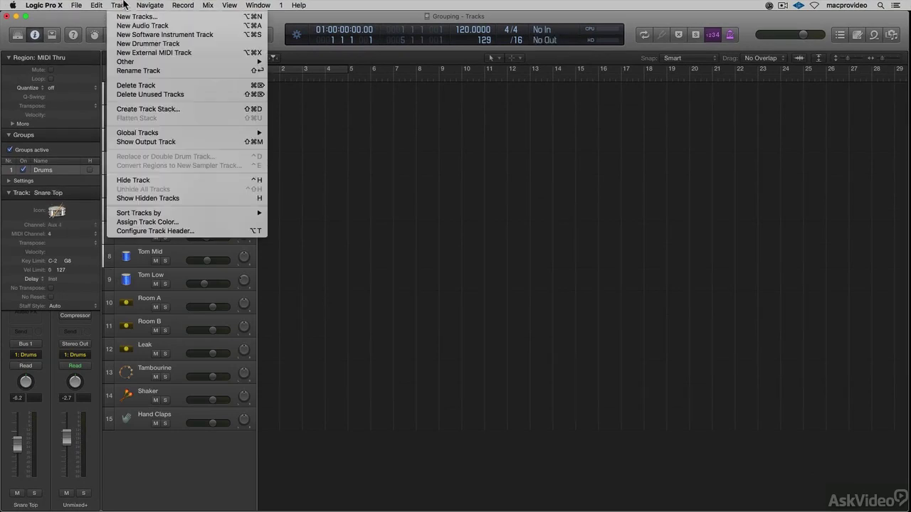
pyautogui.click(141, 110)
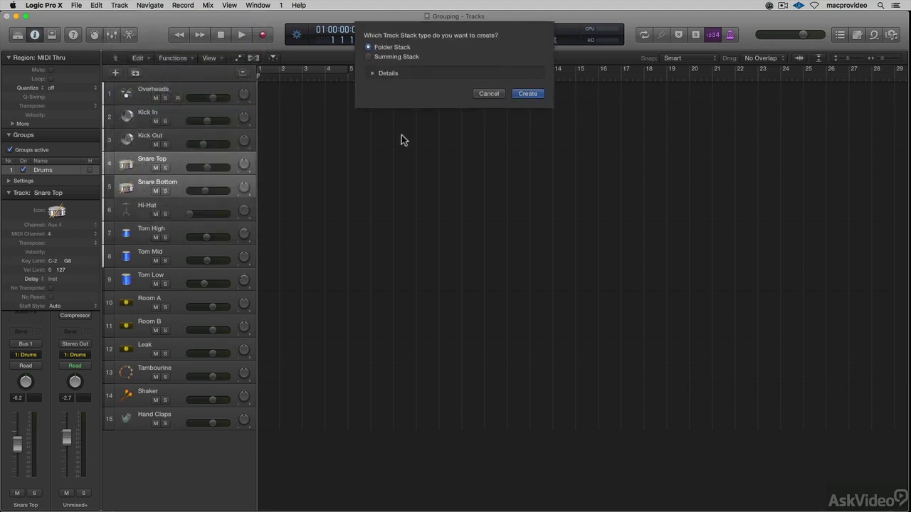
pyautogui.click(368, 57)
pyautogui.click(528, 93)
# - Stack Kick In and Kick Out into a new summing stack
pyautogui.click(198, 111)
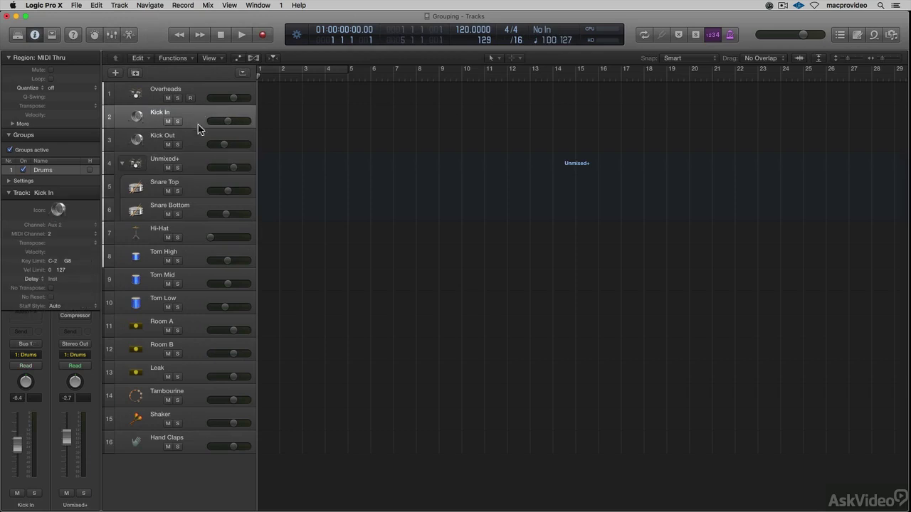
pyautogui.keyDown('shift'); pyautogui.click(198, 136); pyautogui.keyUp('shift')
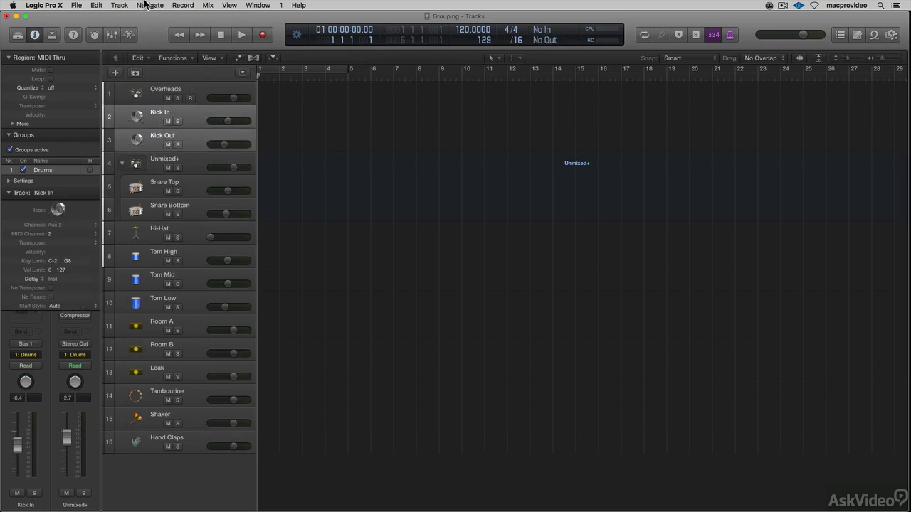
pyautogui.click(120, 5)
pyautogui.click(172, 110)
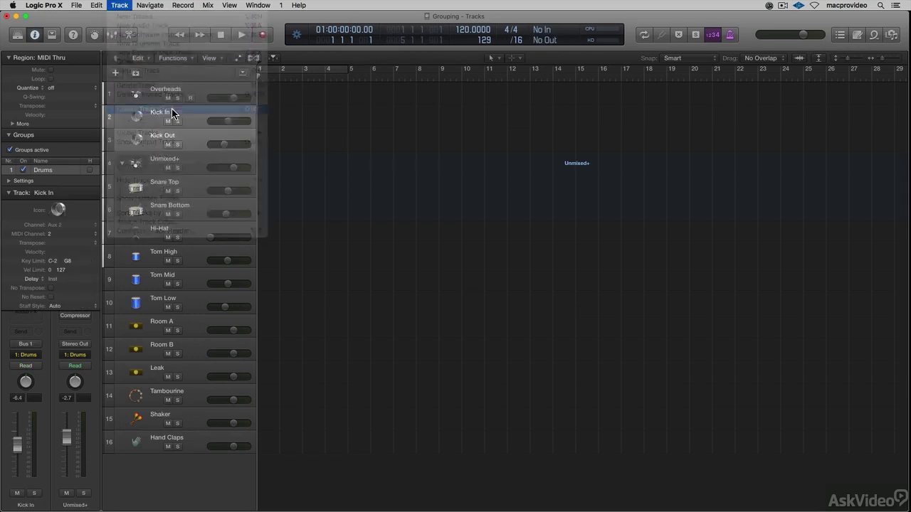
pyautogui.click(522, 97)
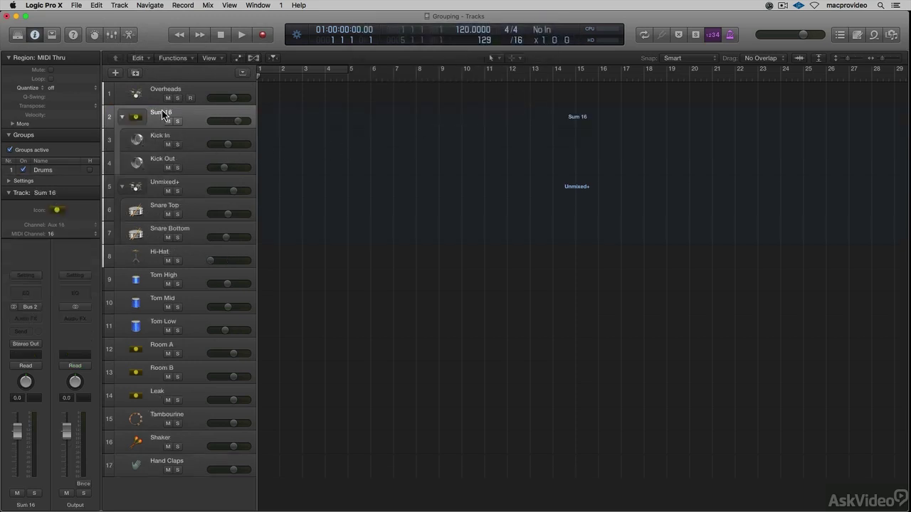
# - Rename the Sum 16 stack to 'Kick Sum'
pyautogui.doubleClick(160, 112)
pyautogui.write('Kick')
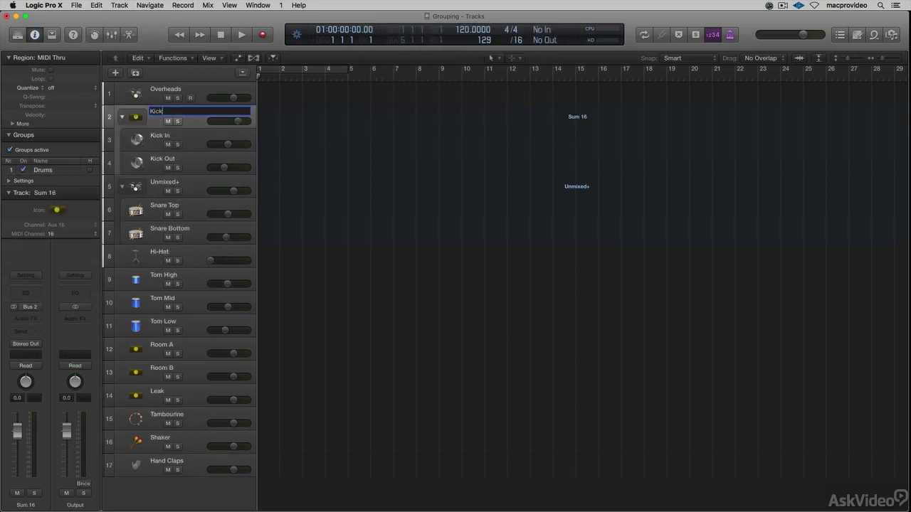
pyautogui.write(' Sum')
pyautogui.press('Return')
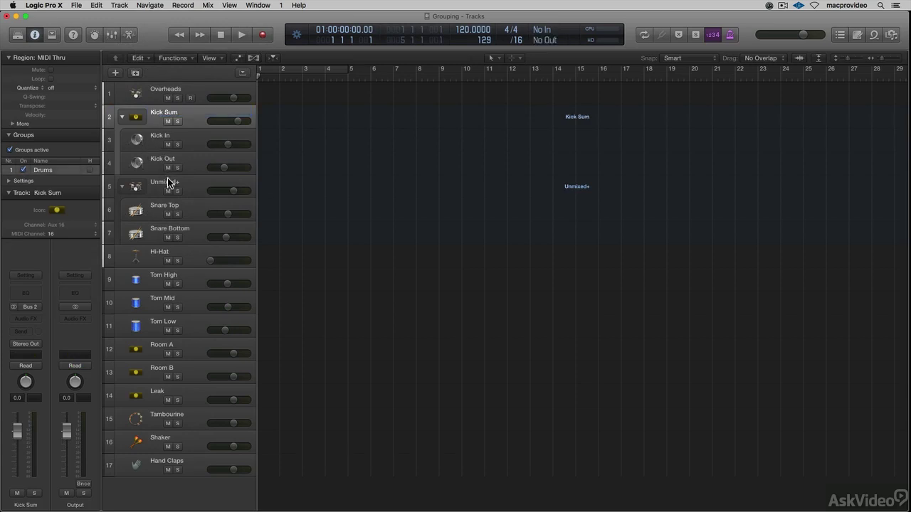
# - Rename the Unmixed+ stack to 'Snare', then select Kick Sum and Overheads
pyautogui.doubleClick(168, 180)
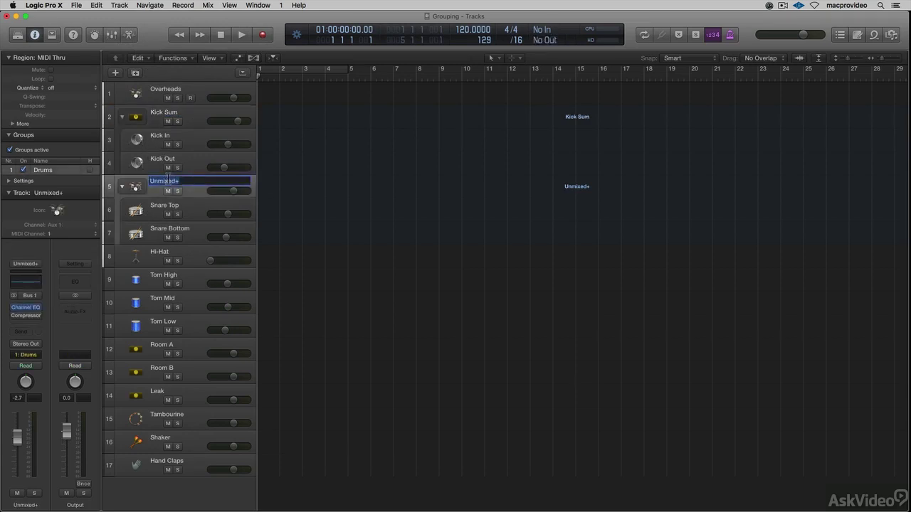
pyautogui.write('Snare')
pyautogui.press('Return')
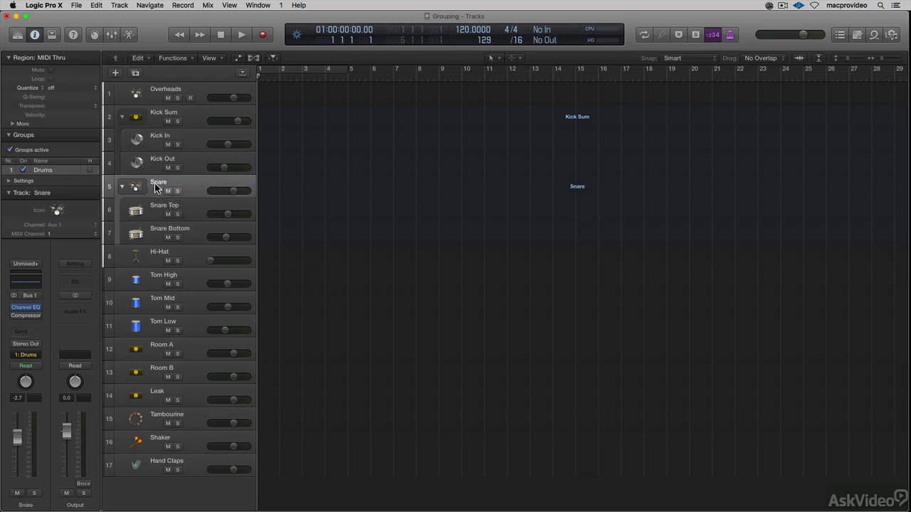
pyautogui.click(181, 116)
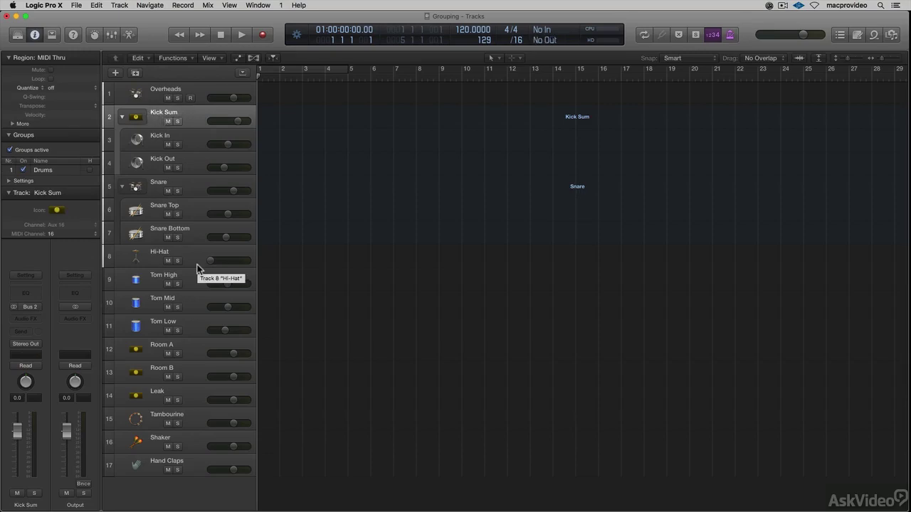
pyautogui.click(198, 93)
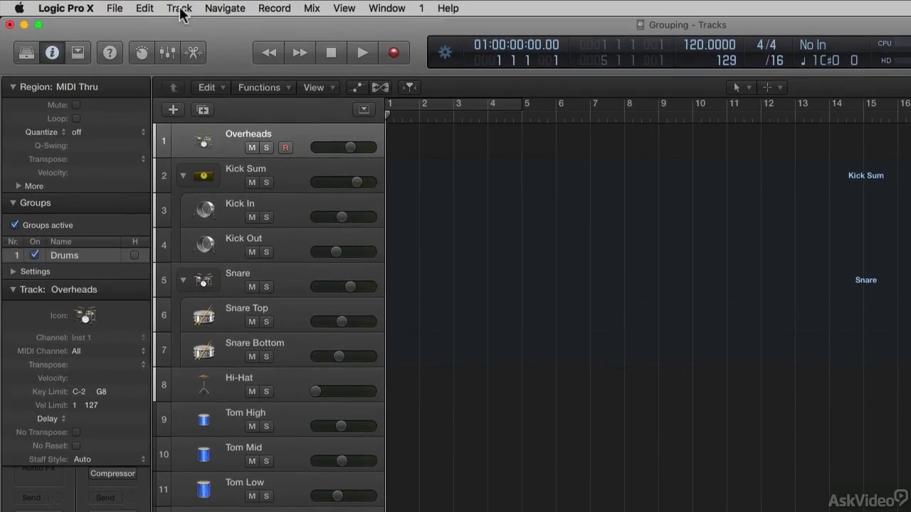
# - Create a Folder Stack named Drums from the selected drum tracks
pyautogui.click(180, 8)
pyautogui.click(256, 165)
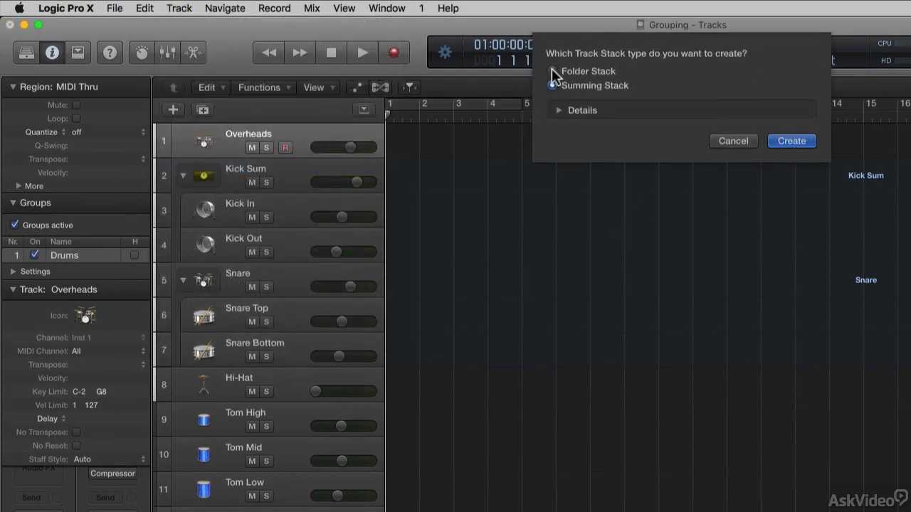
pyautogui.click(554, 71)
pyautogui.click(787, 141)
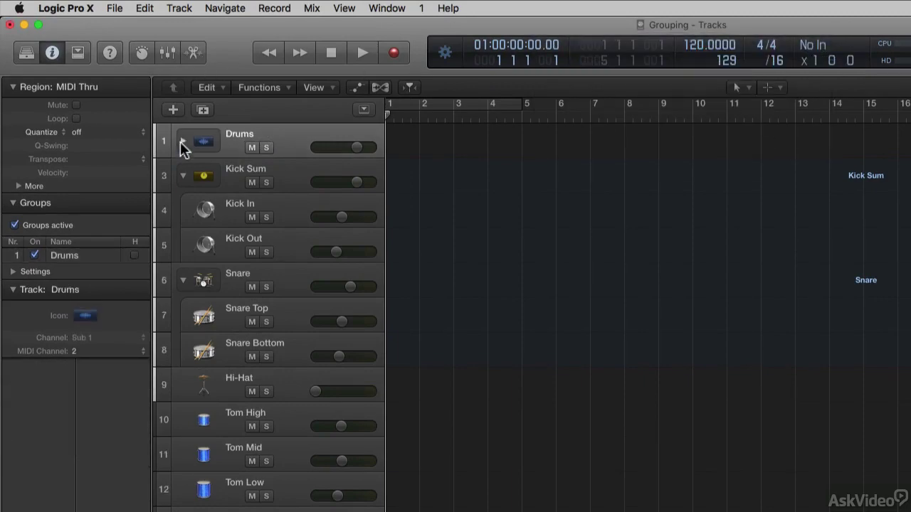
# - Move Overheads to the top of the Drums folder, then collapse the Kick Sum and Snare stacks
pyautogui.click(182, 140)
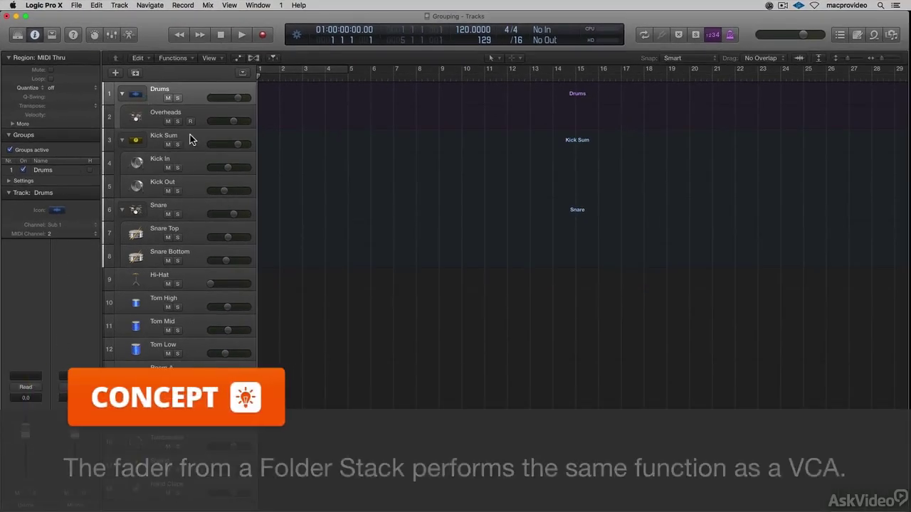
pyautogui.click(189, 139)
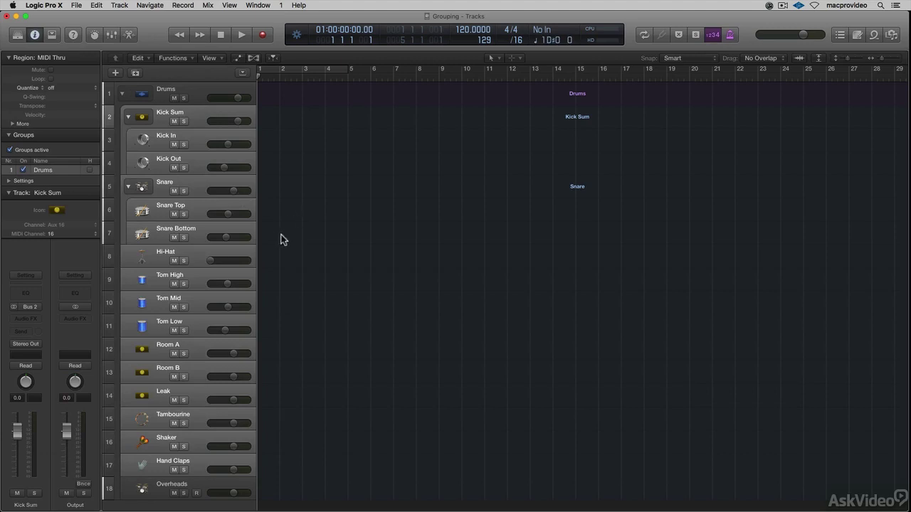
pyautogui.moveTo(188, 485); pyautogui.dragTo(199, 112)
pyautogui.click(194, 88)
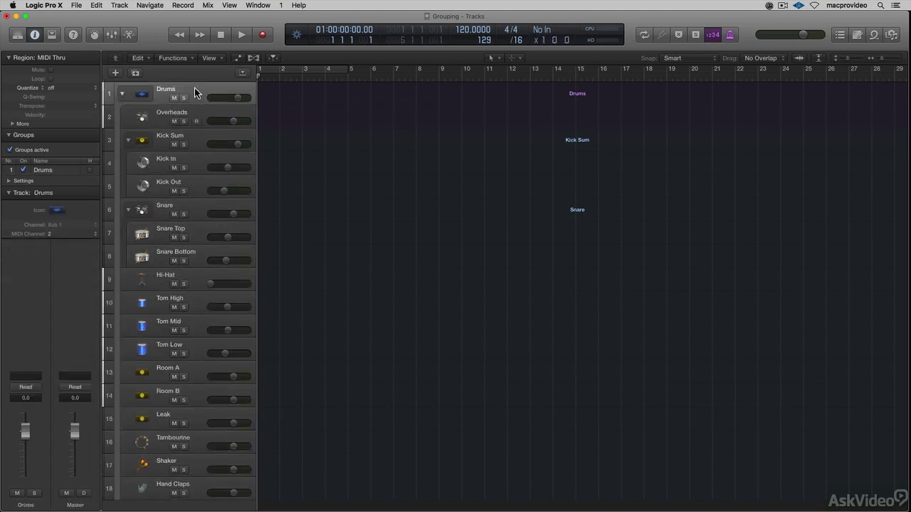
pyautogui.click(182, 137)
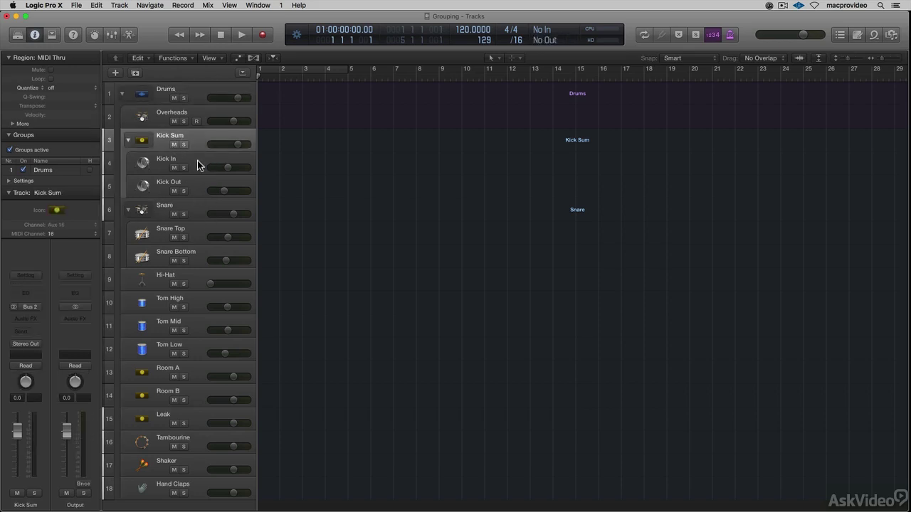
pyautogui.click(129, 140)
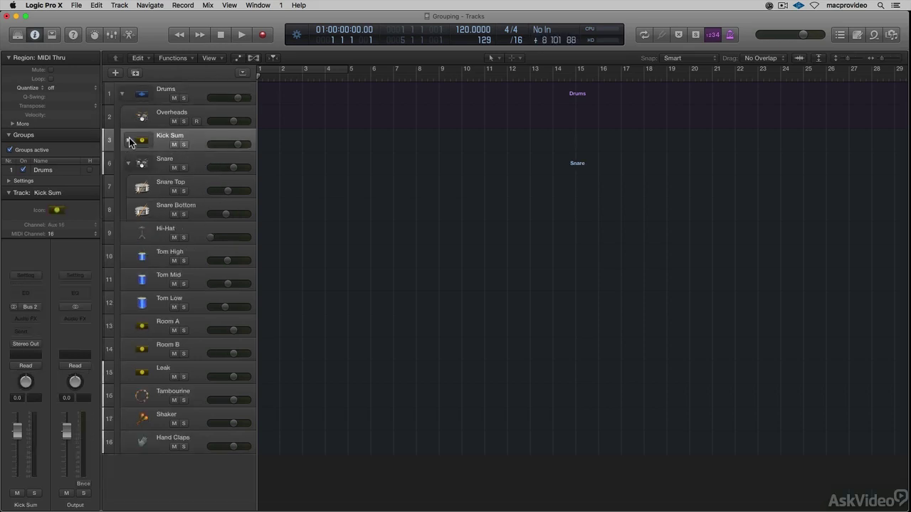
pyautogui.click(129, 164)
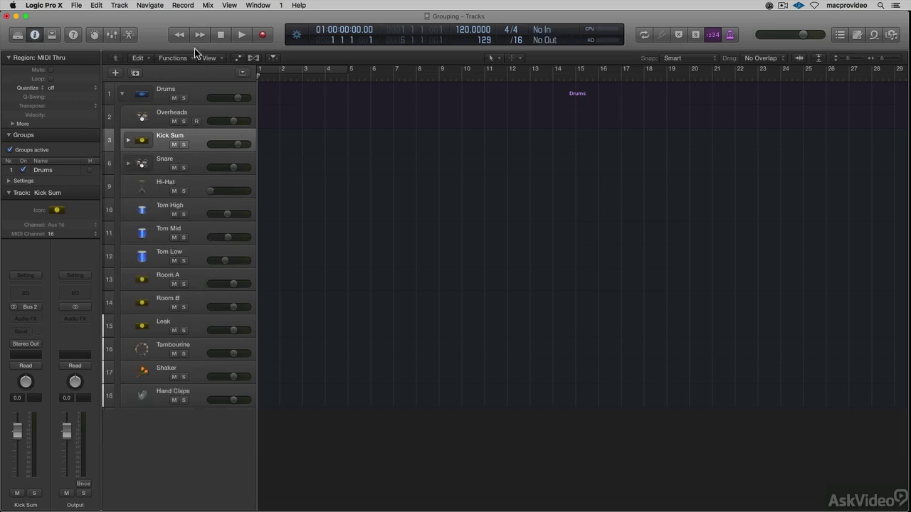
# - With the Drums folder selected, show the Mixer with the Drums, Kick Sum and Snare channels
pyautogui.click(191, 92)
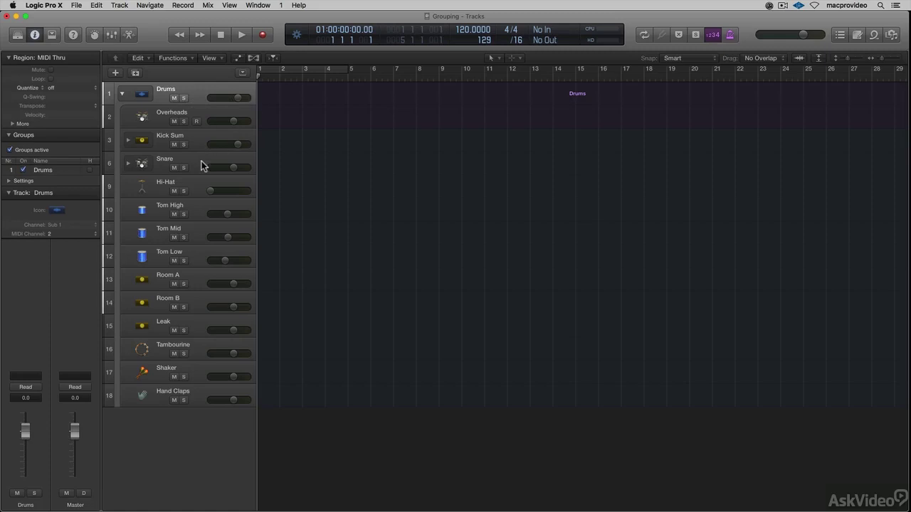
pyautogui.press('x')
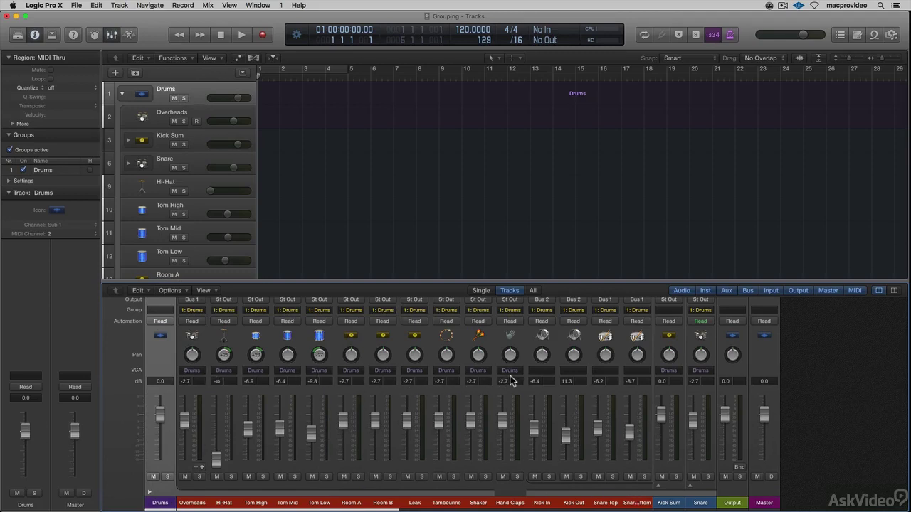
pyautogui.click(544, 504)
pyautogui.click(605, 504)
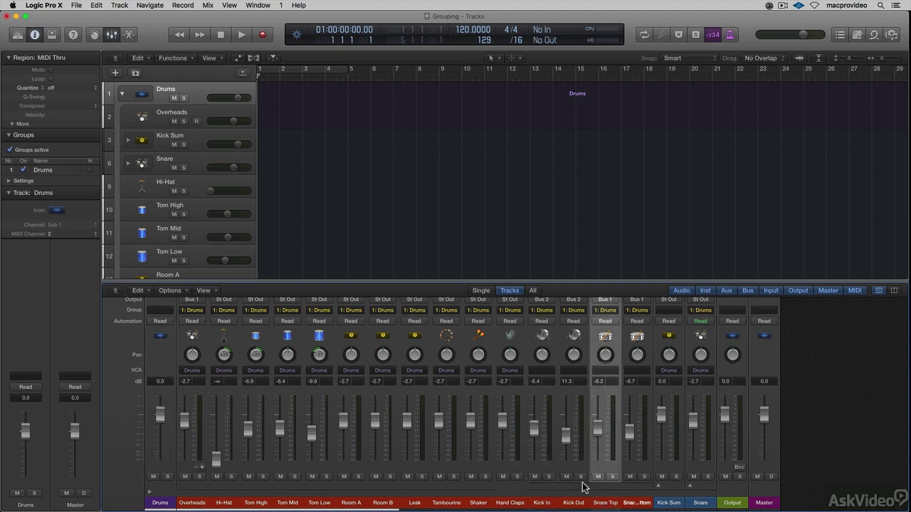
pyautogui.click(543, 504)
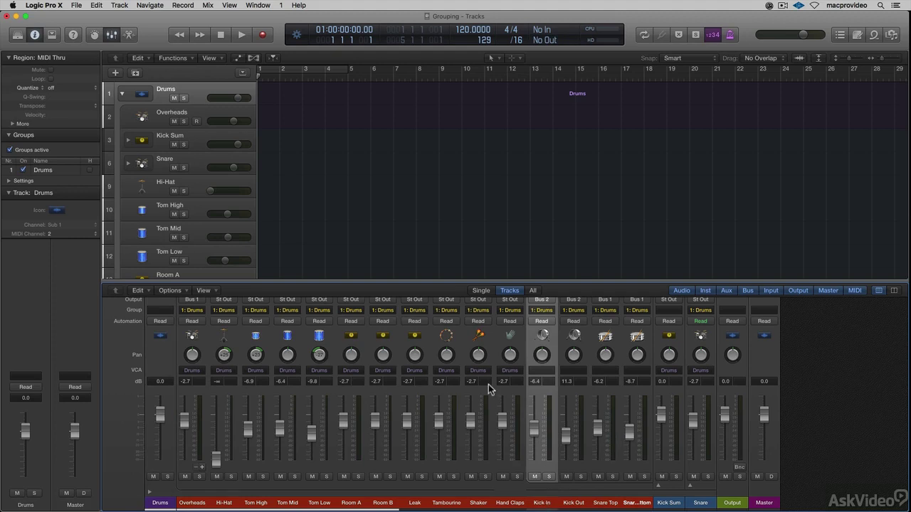
pyautogui.click(199, 140)
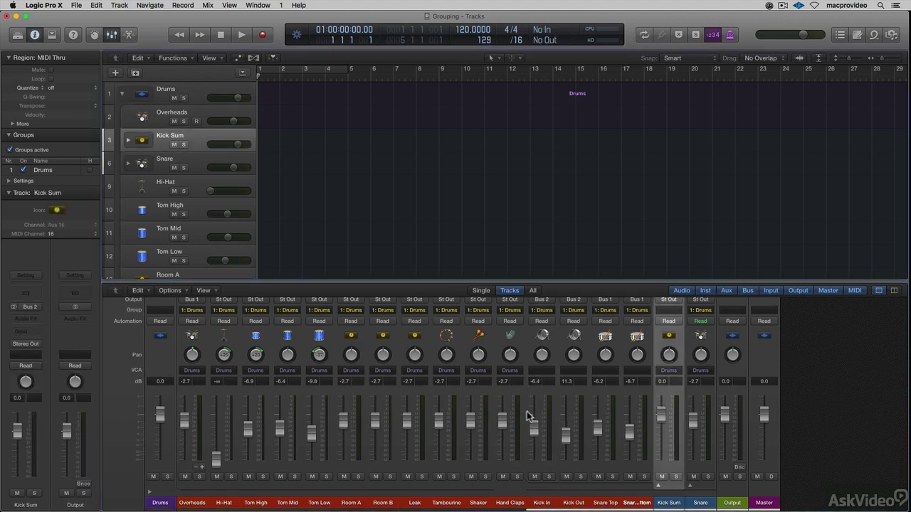
pyautogui.click(700, 503)
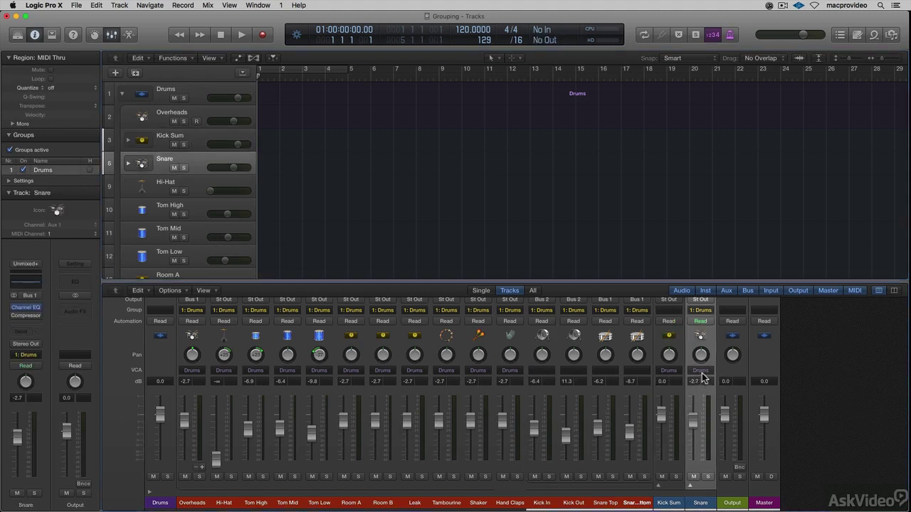